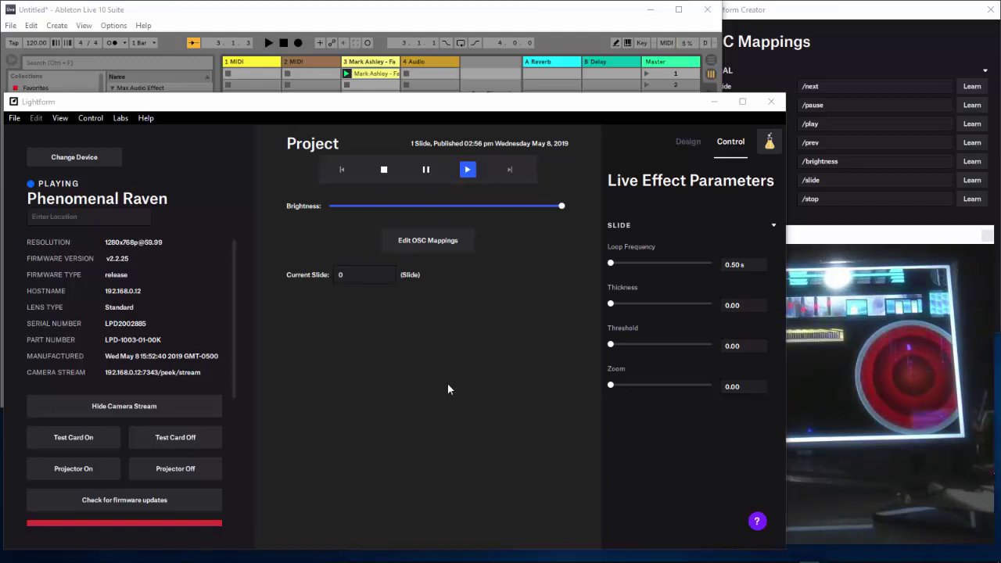
# - Review Lightform's design view, live effect controls, device camera stream and OSC mappings
pyautogui.click(409, 104)
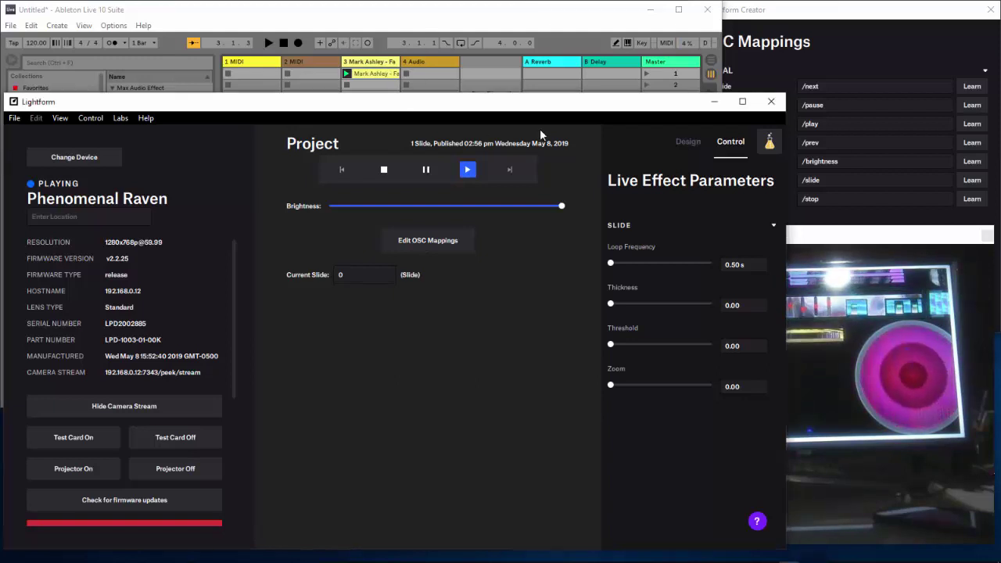
pyautogui.click(683, 142)
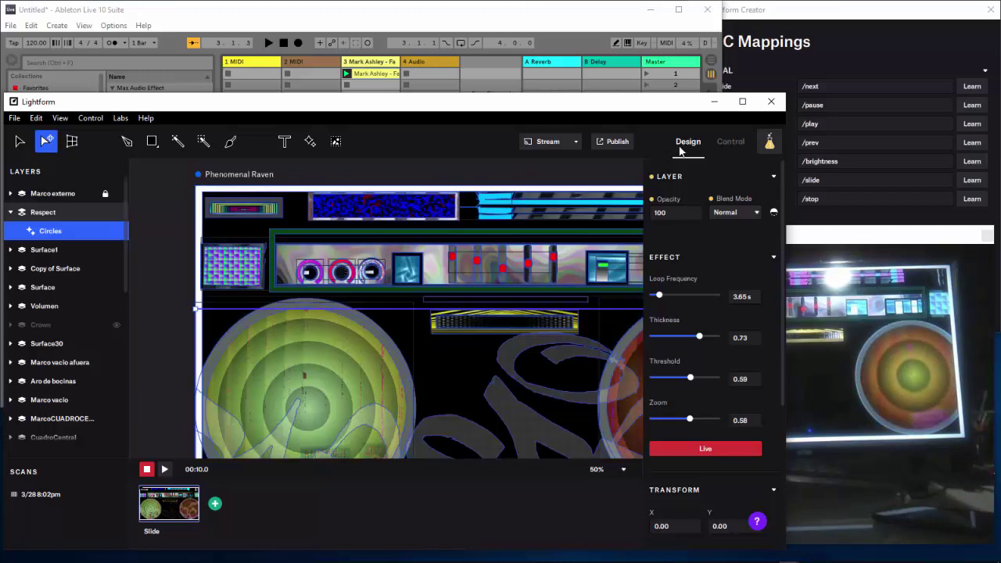
pyautogui.click(726, 146)
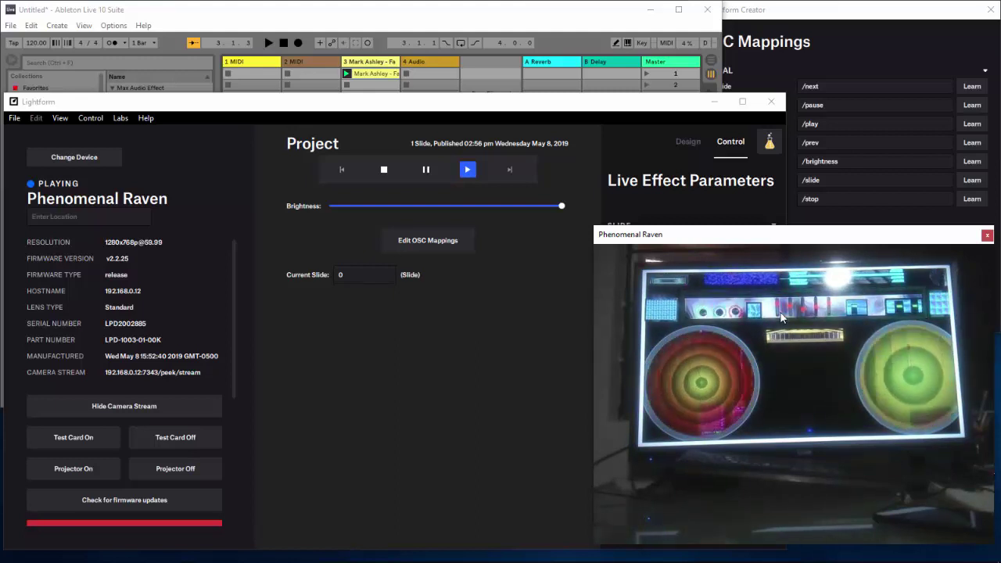
pyautogui.click(510, 338)
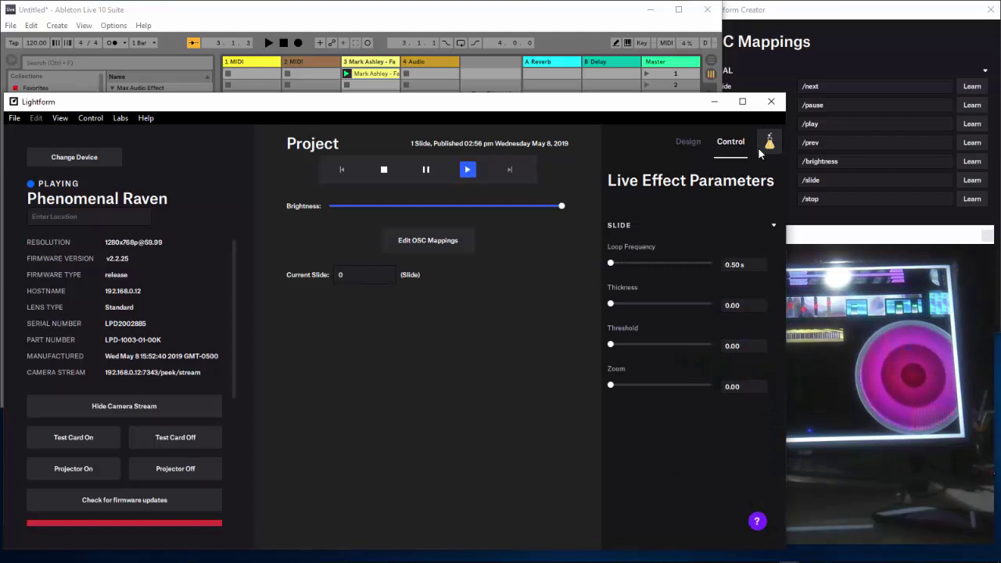
pyautogui.click(877, 14)
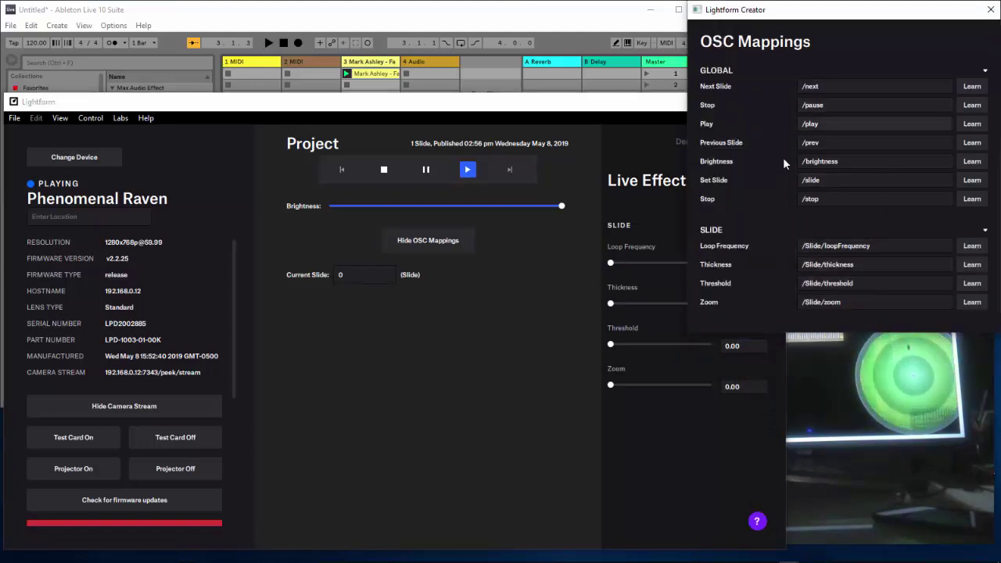
pyautogui.click(468, 332)
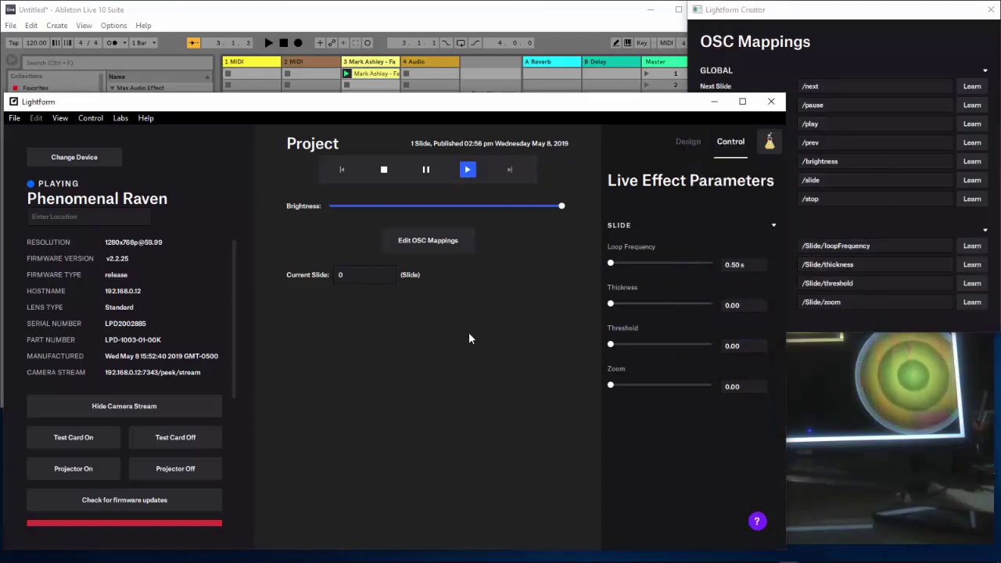
# - Switch to Ableton Live and play the set, and watch Lightform's live effect parameters and camera stream respond
pyautogui.click(539, 19)
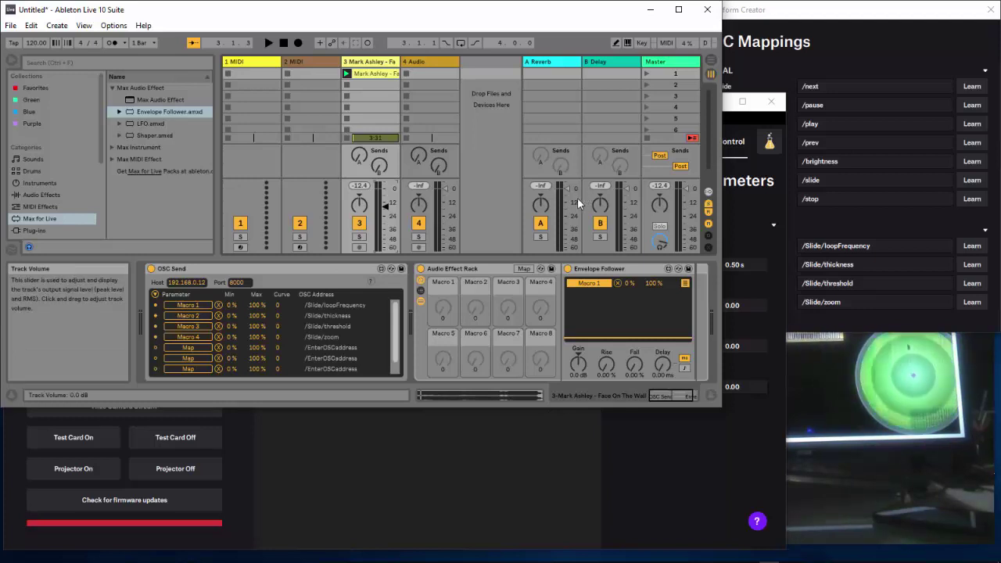
pyautogui.click(267, 44)
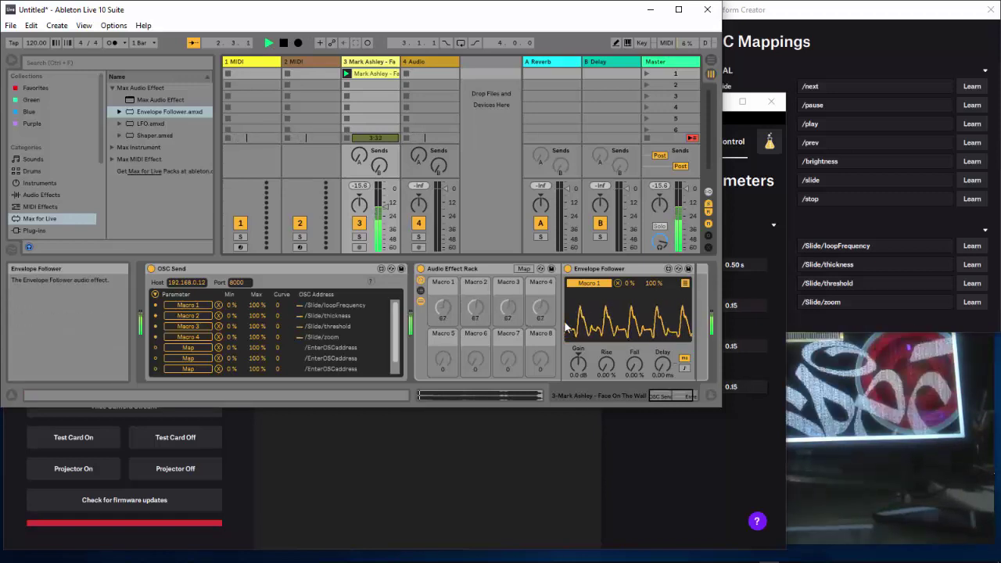
pyautogui.click(487, 469)
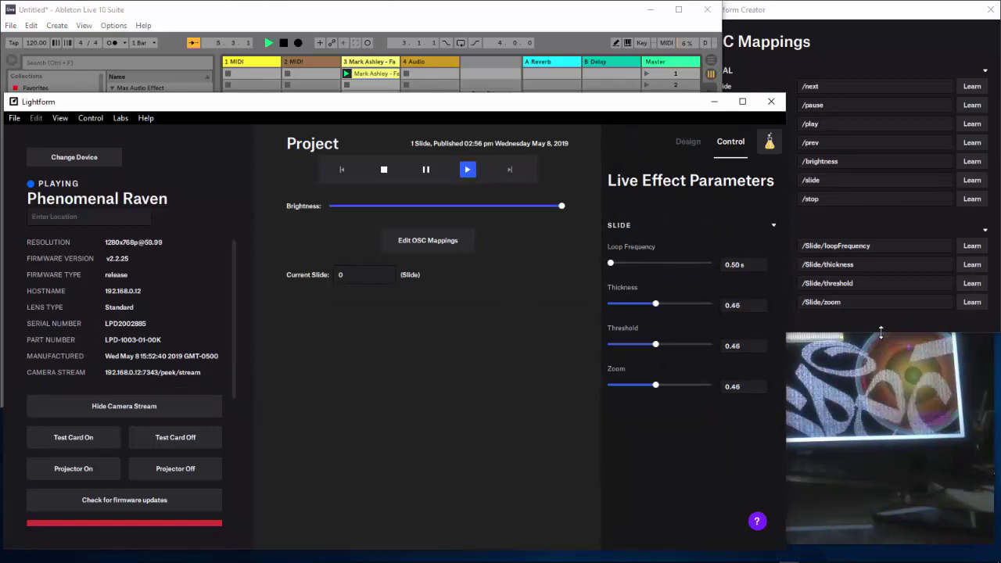
pyautogui.click(921, 444)
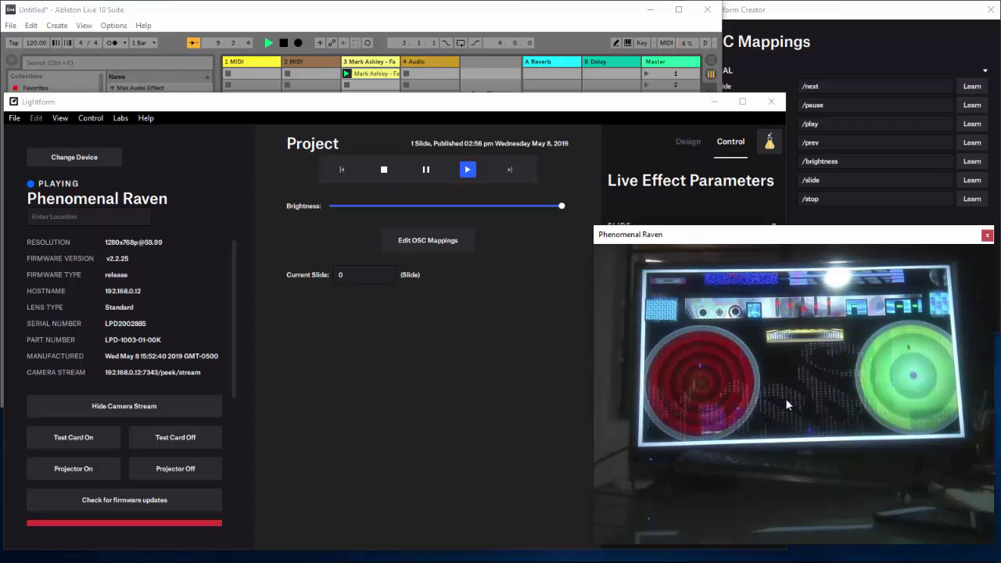
# - In Ableton Live, stop and replay the set to compare the projection with and without audio, and finish with playback stopped
pyautogui.click(375, 12)
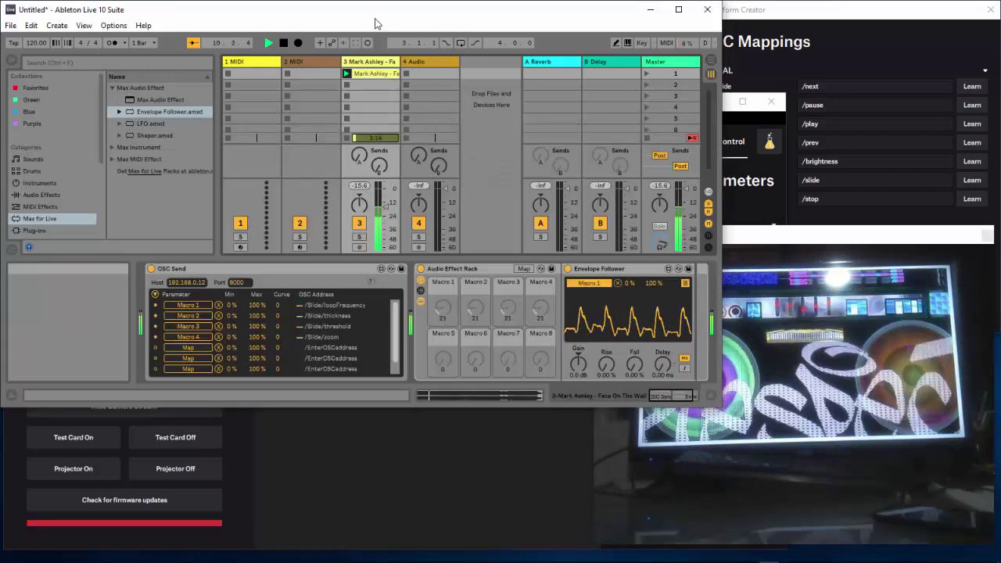
pyautogui.click(283, 44)
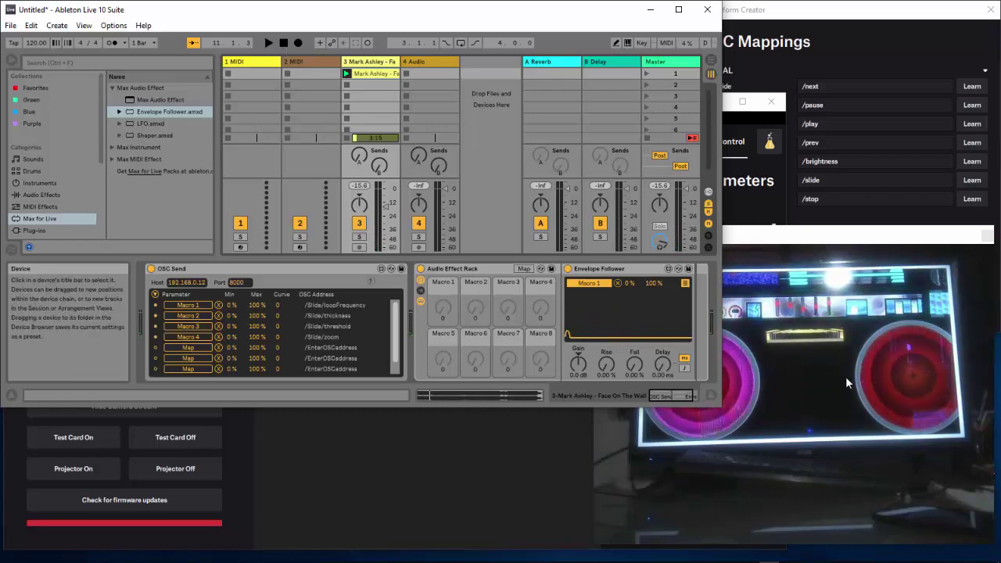
pyautogui.click(269, 44)
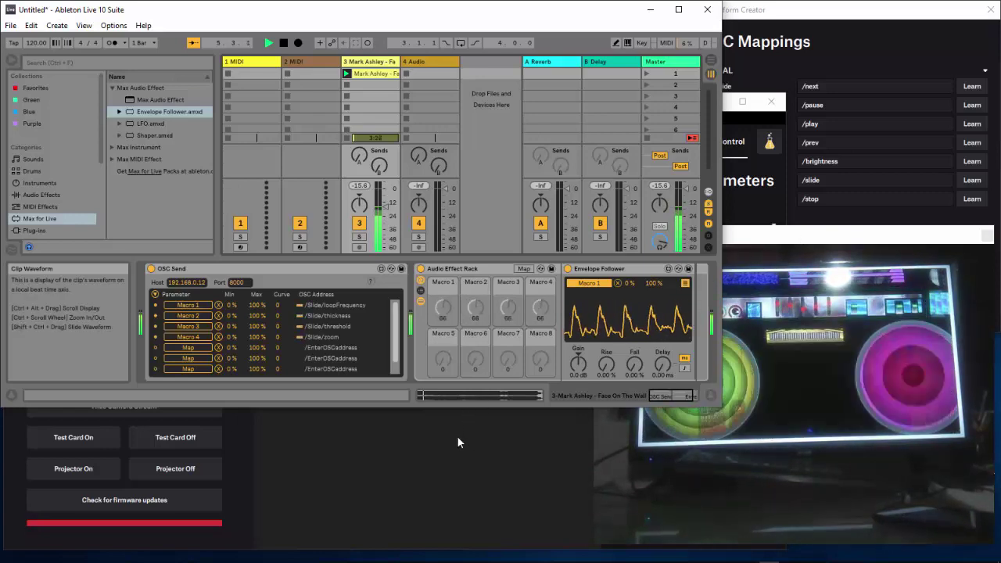
pyautogui.click(284, 47)
pyautogui.click(407, 493)
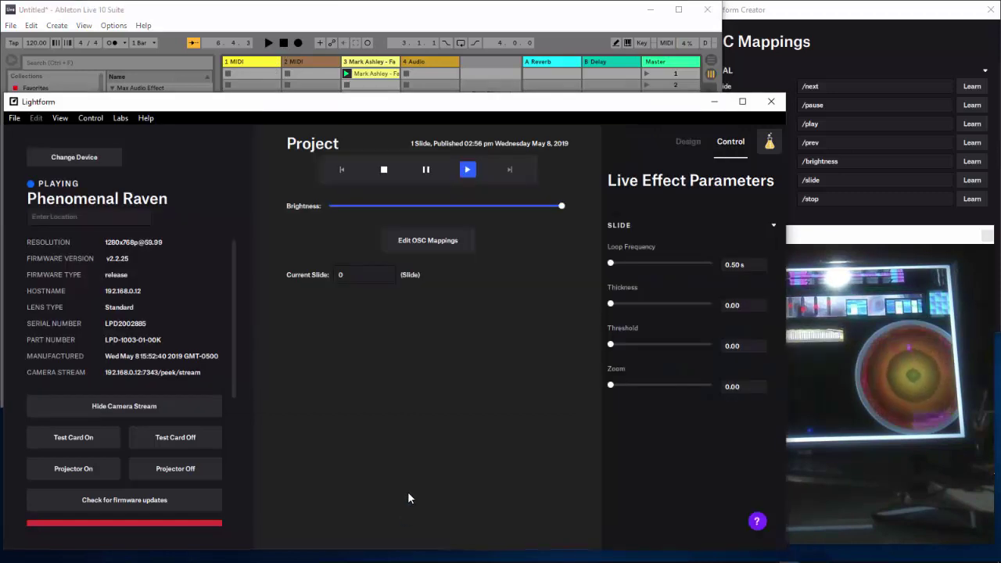
# - Show the Lightform project's design view and inspect the Marco externo layer and the Circles effect in the Respect layer
pyautogui.click(686, 144)
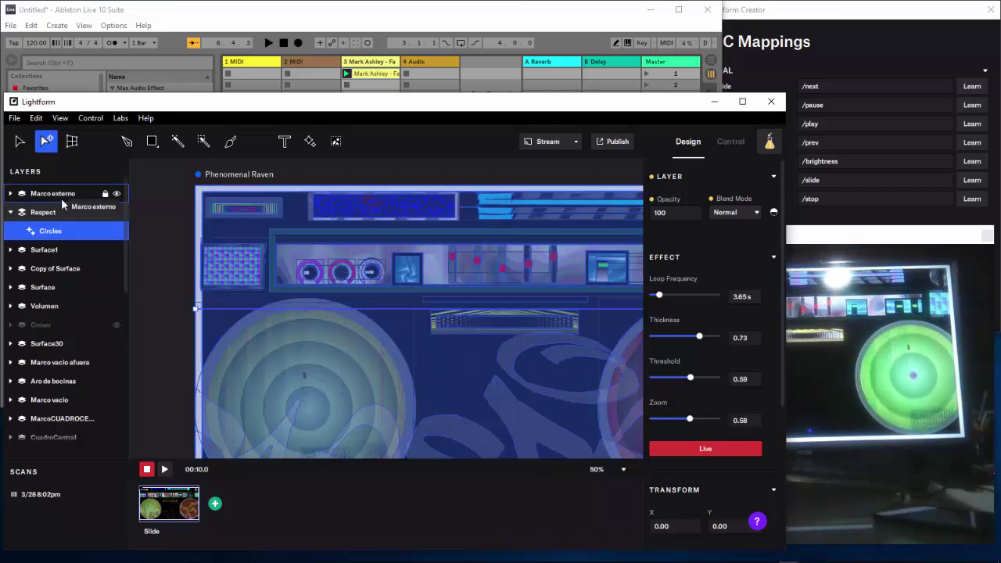
pyautogui.click(151, 210)
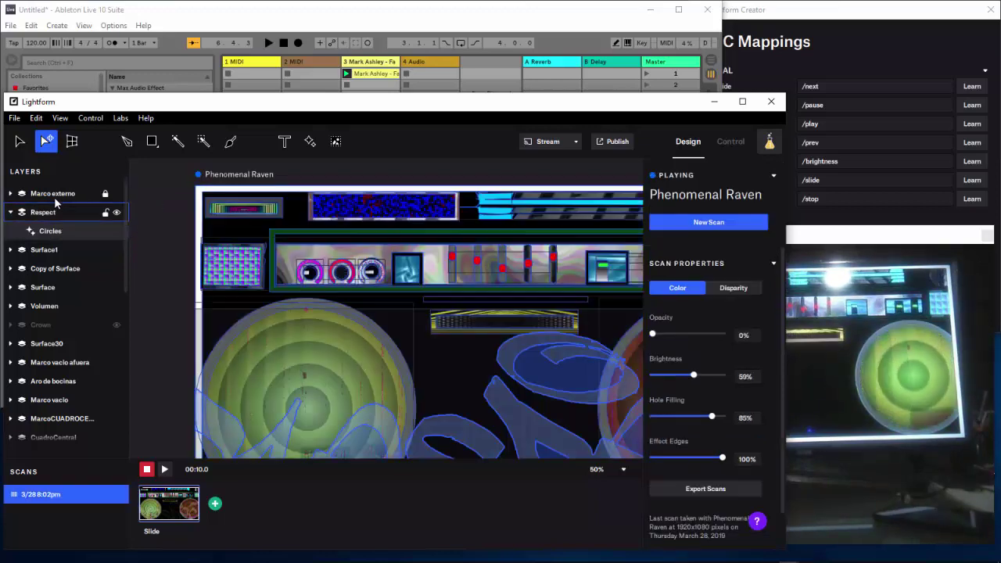
pyautogui.click(54, 195)
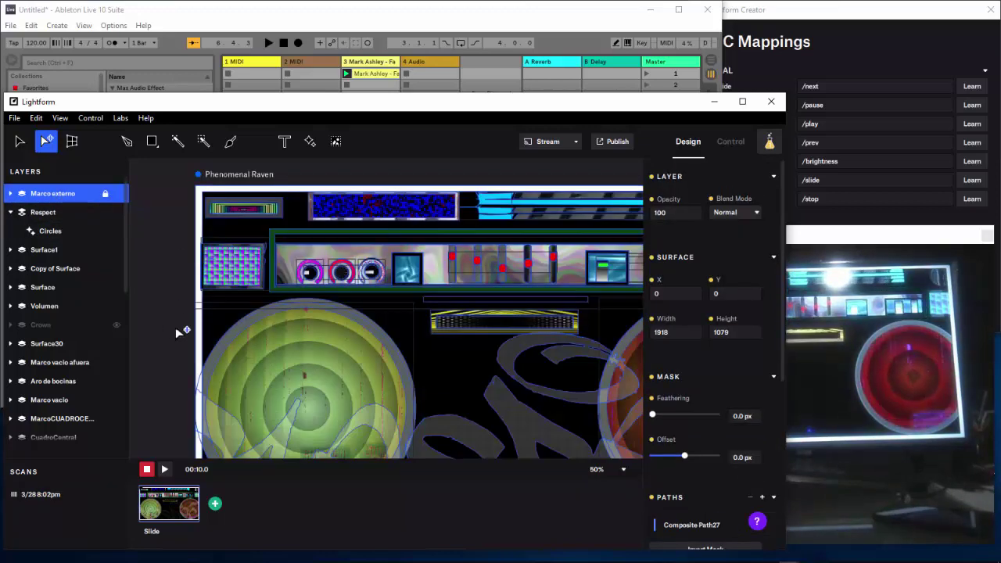
pyautogui.click(44, 230)
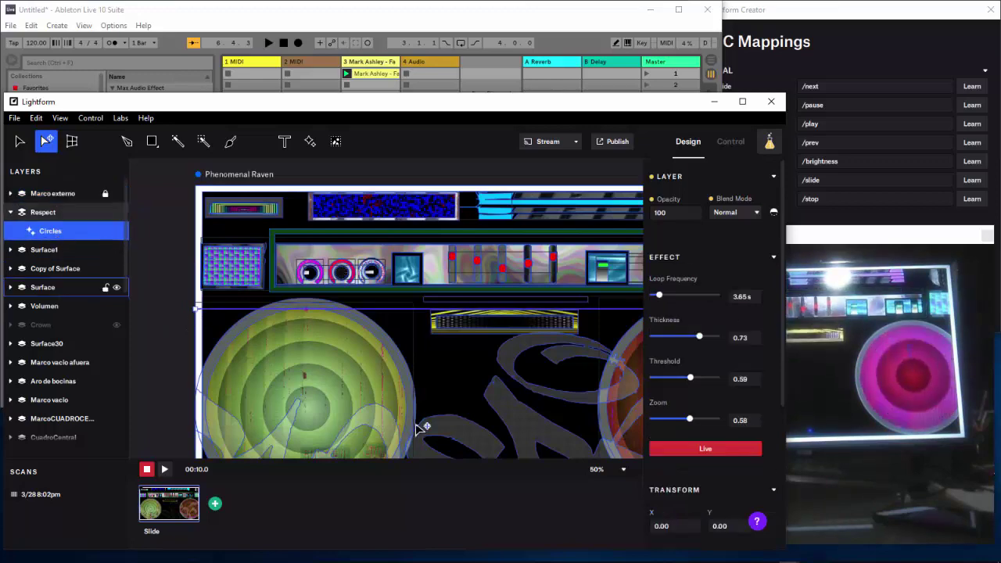
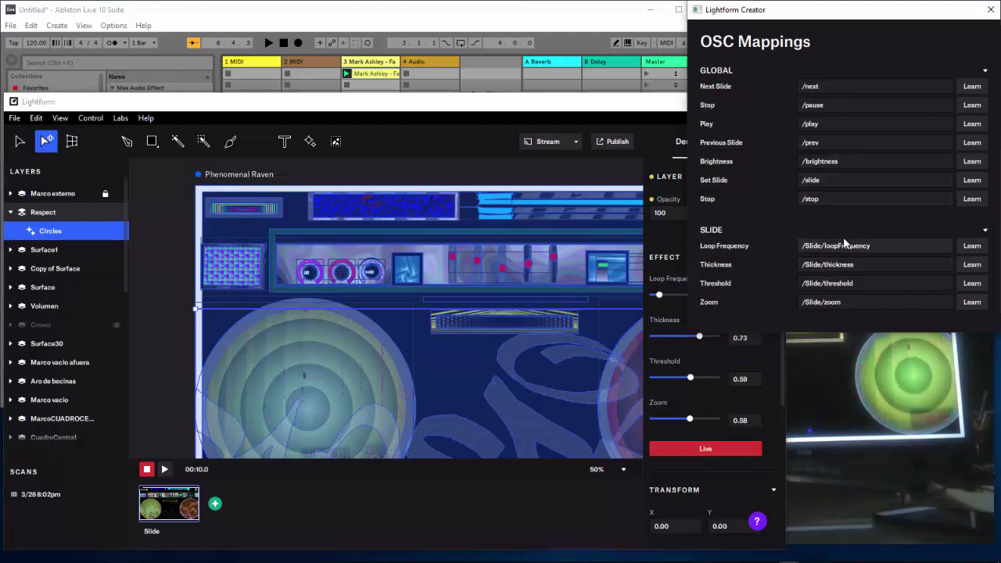
# - Compare the Circles effect parameters with the slide's OSC mappings and the OSC Send addresses in Ableton Live
pyautogui.click(553, 504)
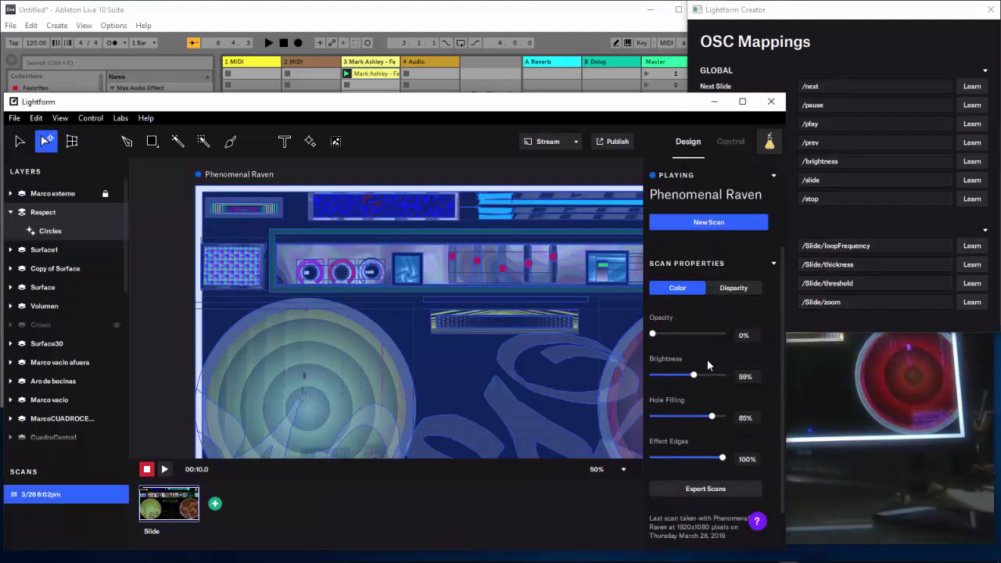
pyautogui.click(335, 338)
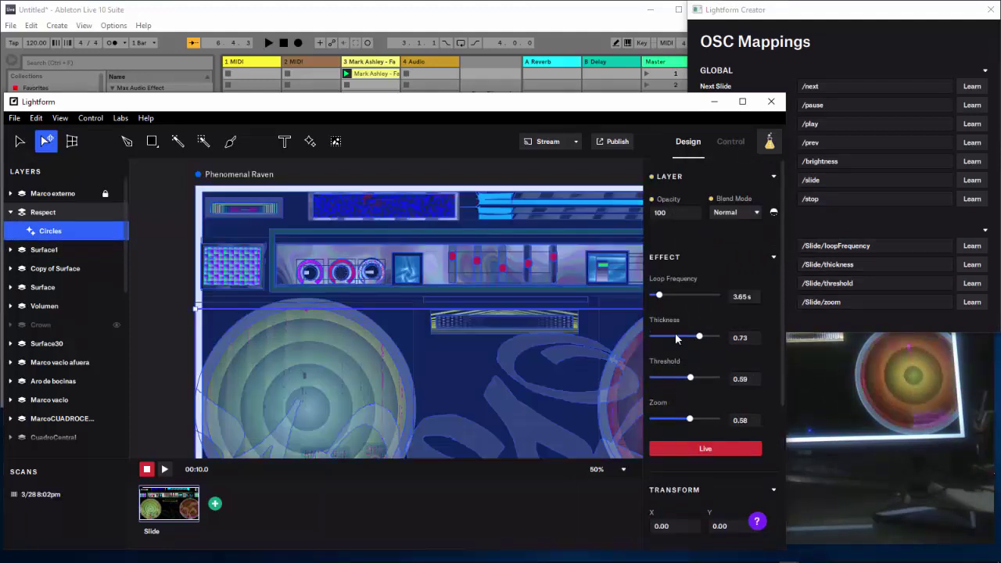
pyautogui.click(877, 76)
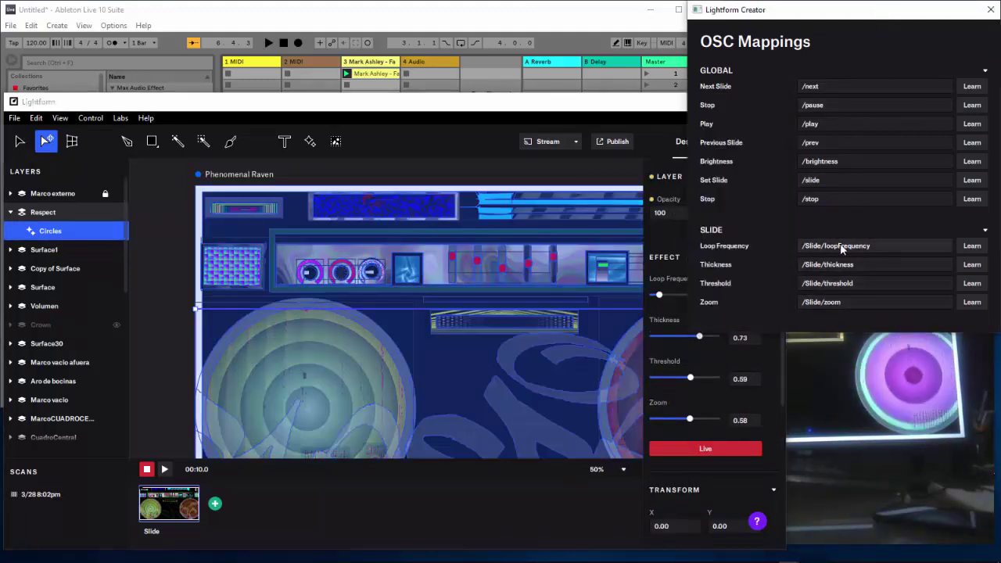
pyautogui.click(454, 23)
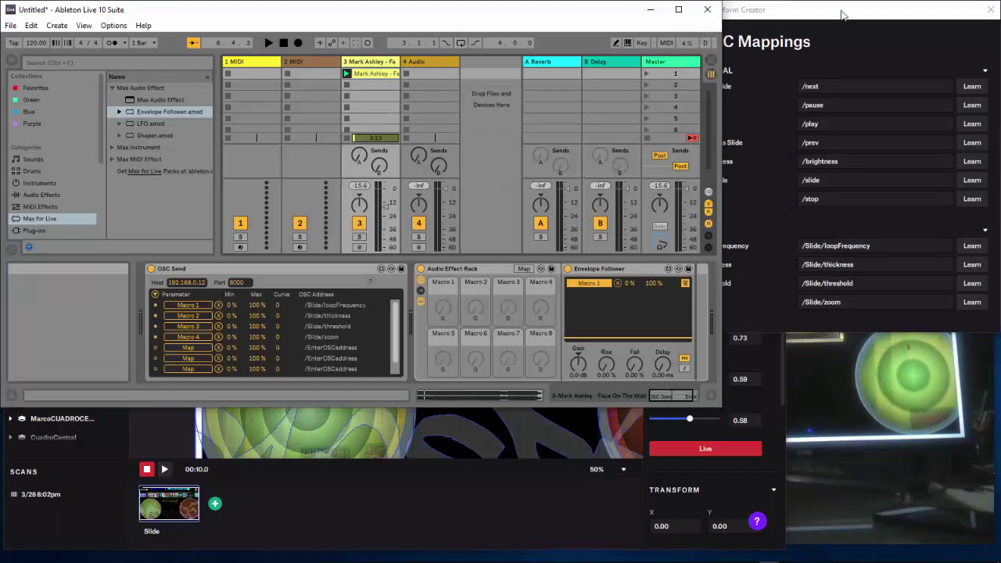
# - Return to Lightform's project controls and open the OSC mappings for editing to review them beside the live effect parameters
pyautogui.click(437, 506)
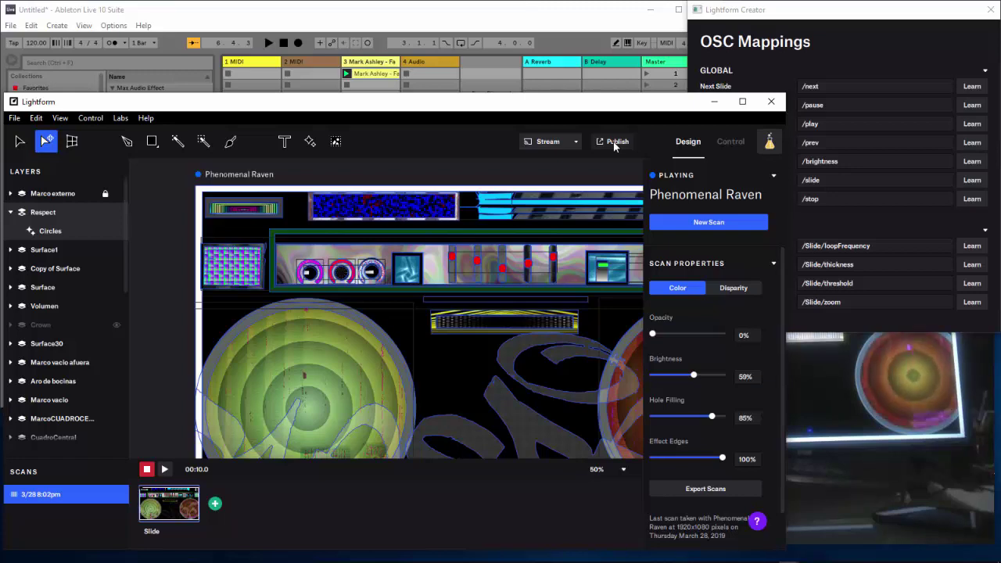
pyautogui.click(728, 143)
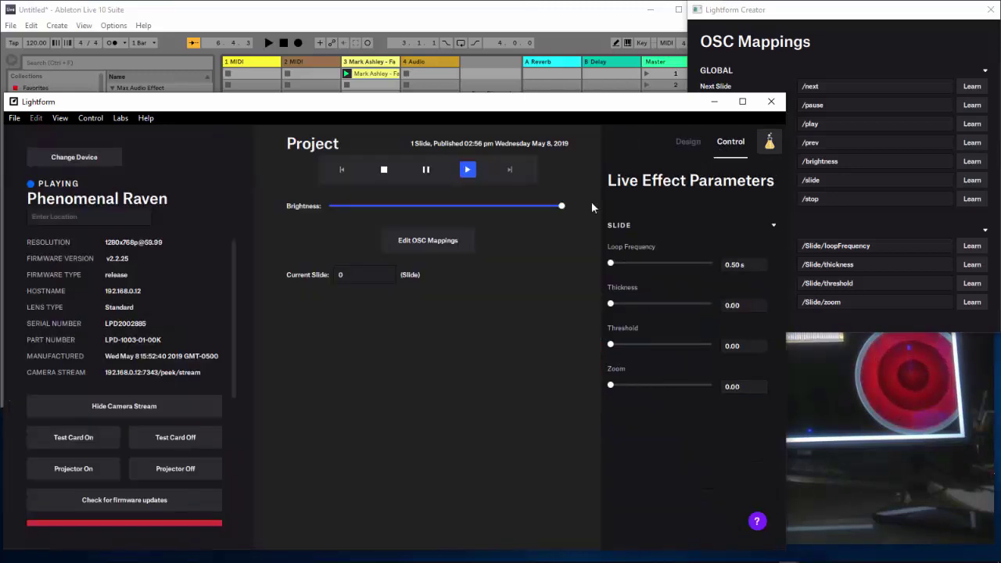
pyautogui.click(426, 240)
pyautogui.click(869, 16)
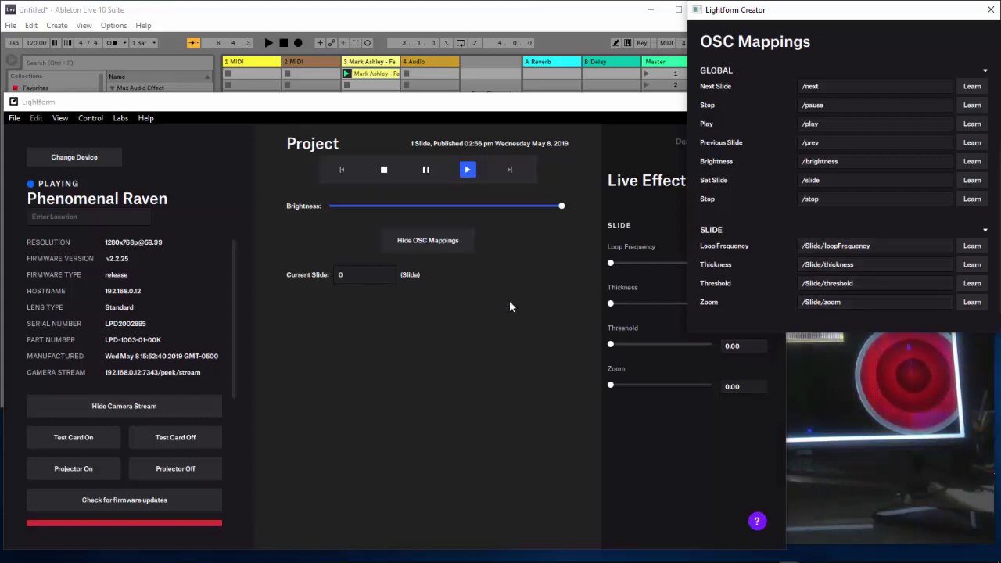
pyautogui.click(649, 115)
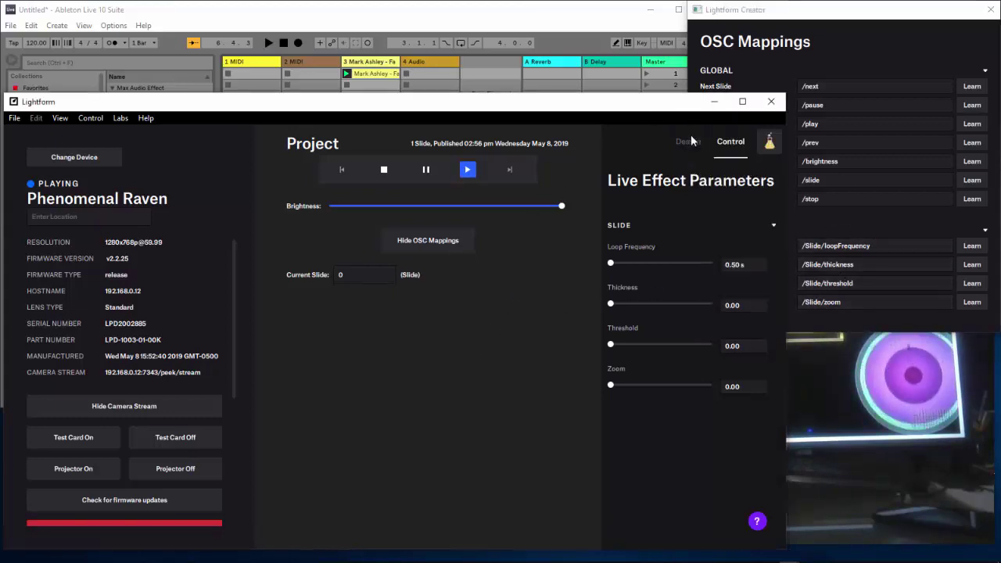
# - In the design view, look through the effects library for the Circles effect in the Respect layer, and reselect Circles
pyautogui.click(688, 138)
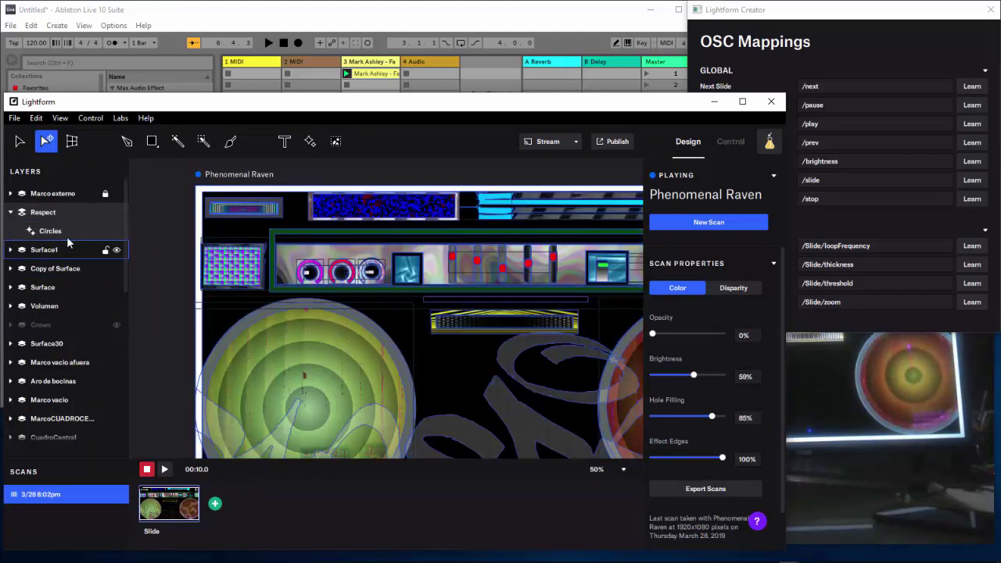
pyautogui.click(61, 231)
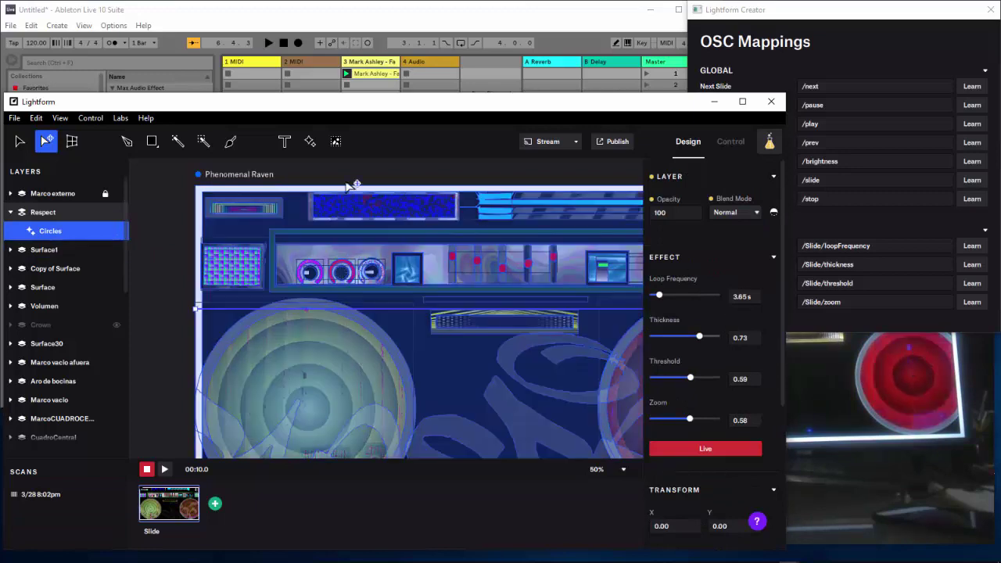
pyautogui.click(310, 141)
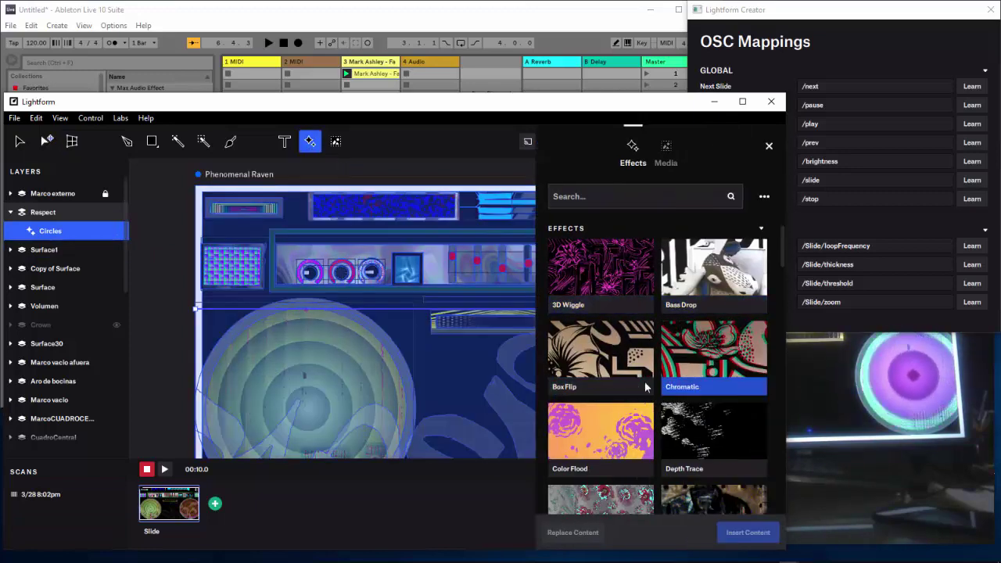
pyautogui.click(769, 146)
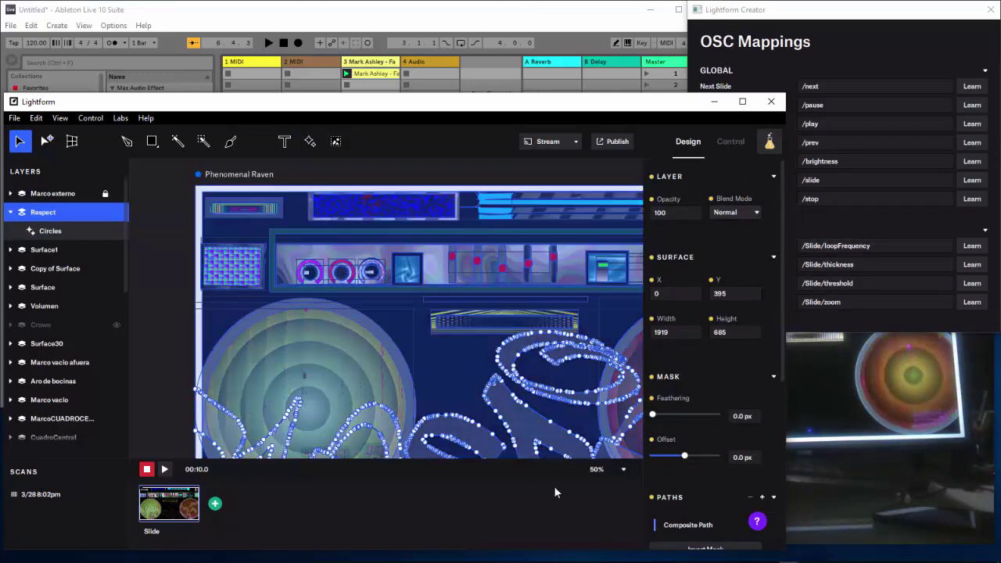
pyautogui.click(50, 232)
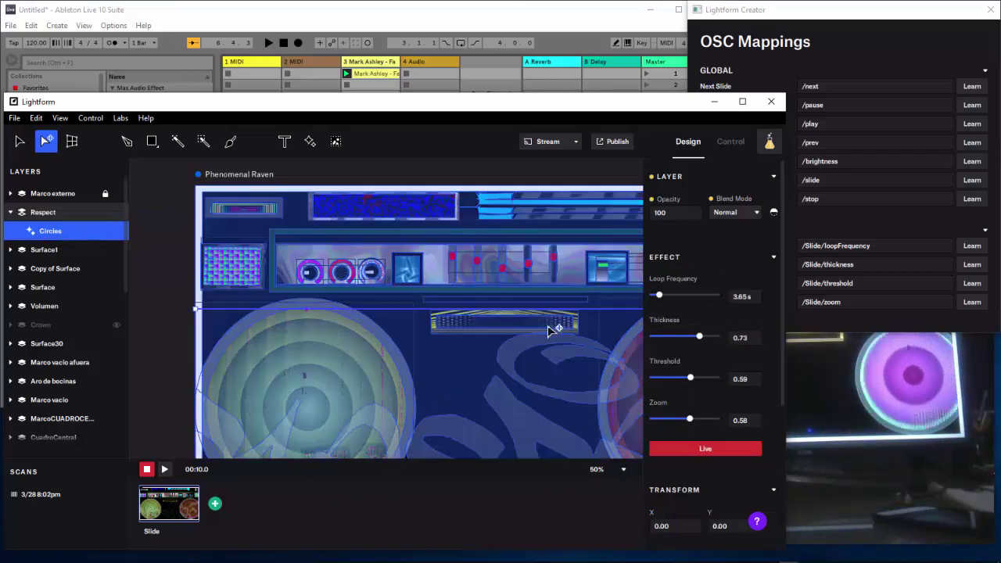
pyautogui.click(591, 11)
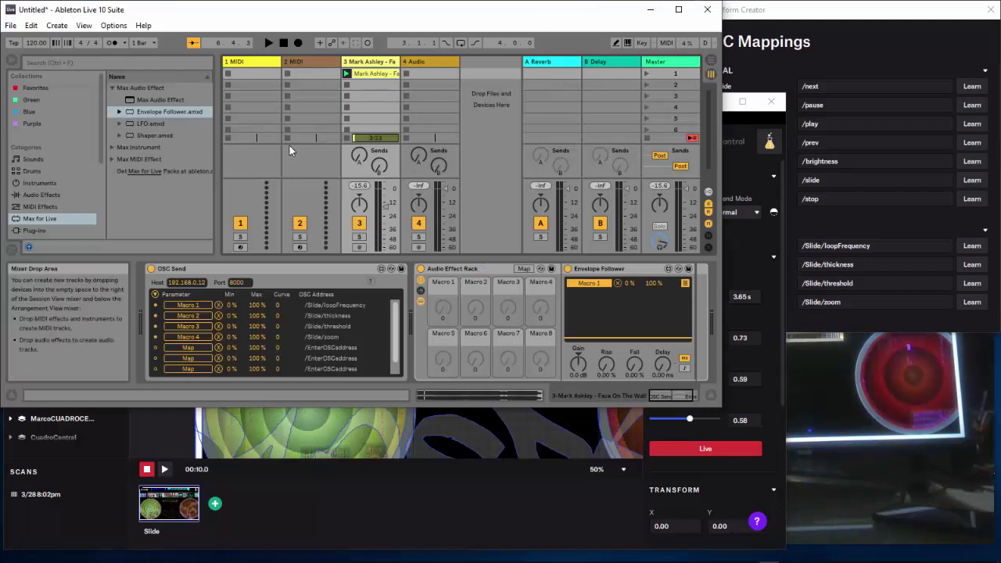
pyautogui.click(10, 26)
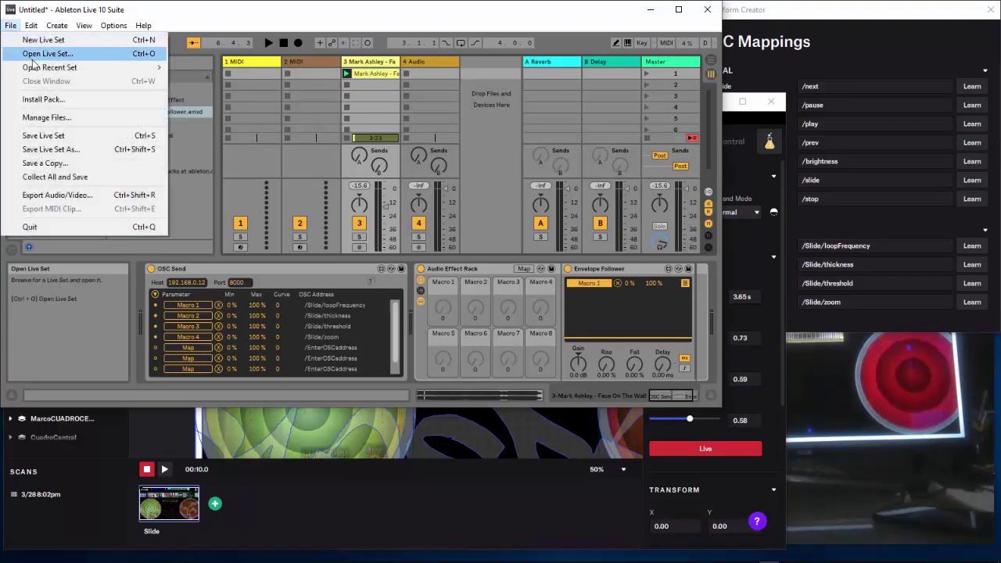
pyautogui.click(42, 136)
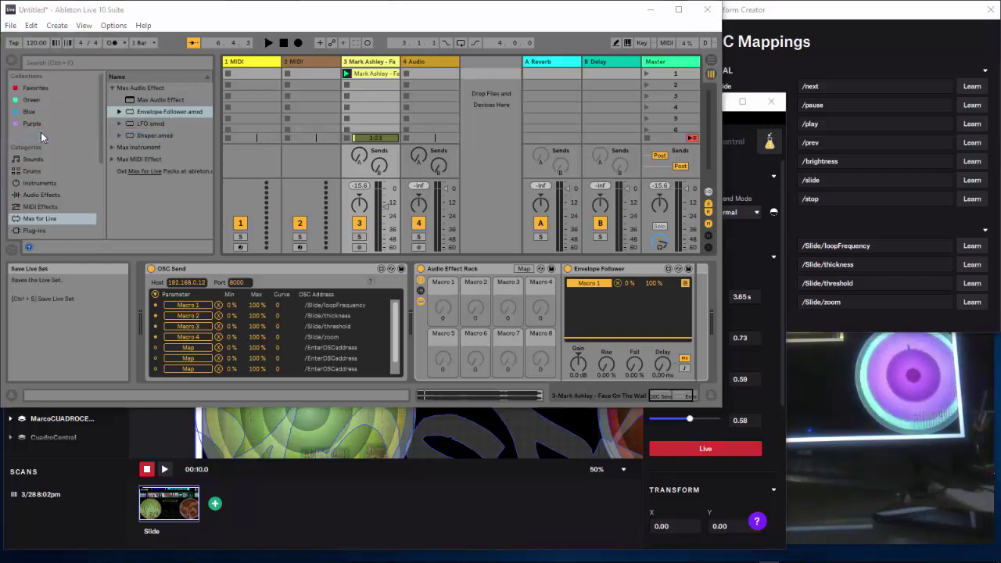
pyautogui.click(447, 312)
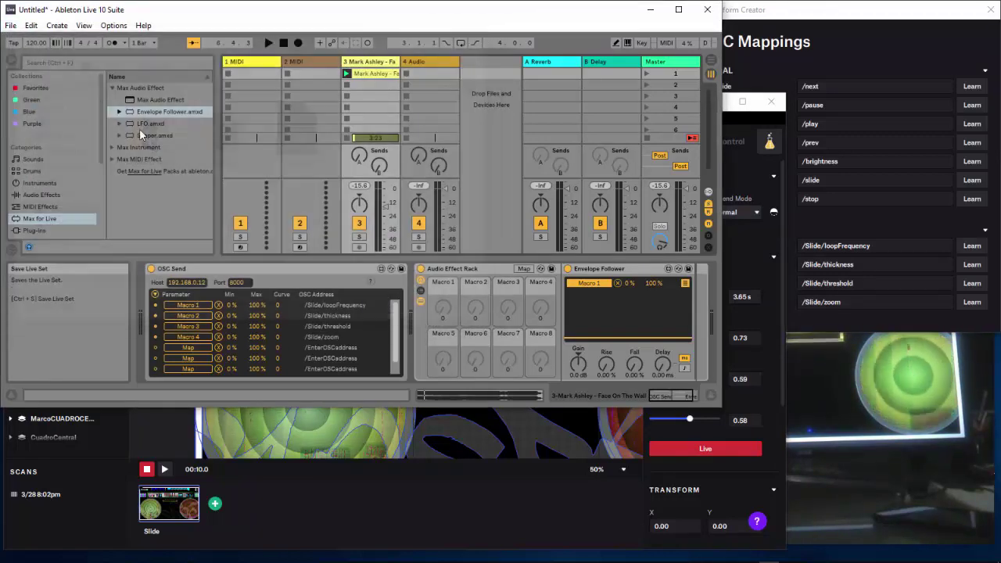
# - In Ableton Live, create a new Live Set without saving the current one
pyautogui.click(10, 25)
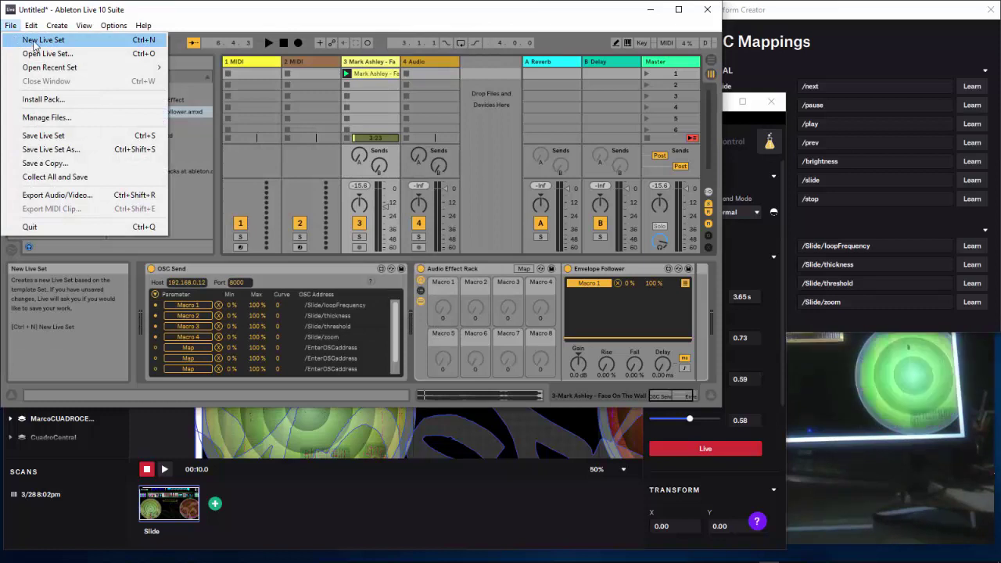
pyautogui.click(35, 37)
pyautogui.click(493, 307)
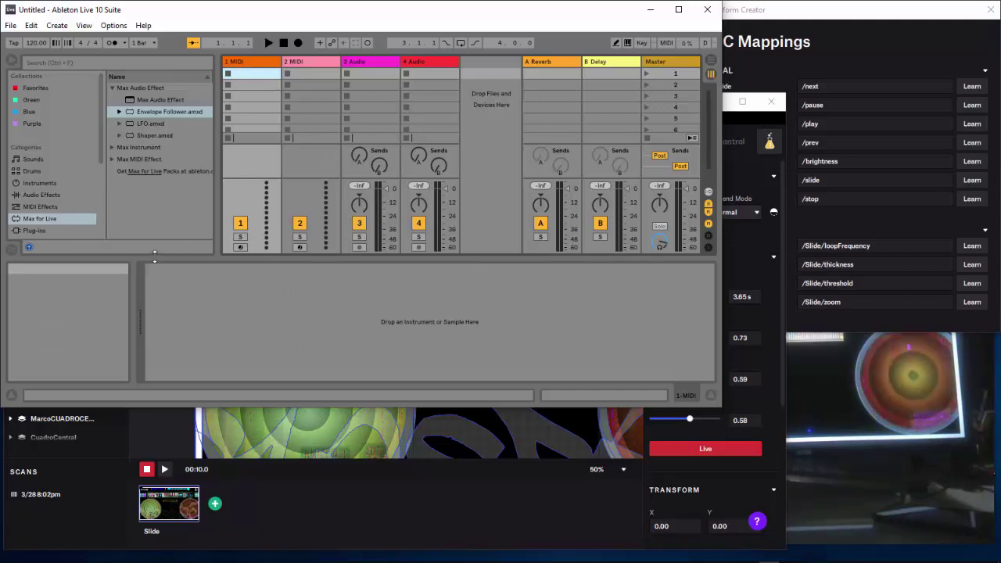
# - Maximize Live and show the m4l-connection-kit-master folder and the Max for Live devices in the browser
pyautogui.click(678, 9)
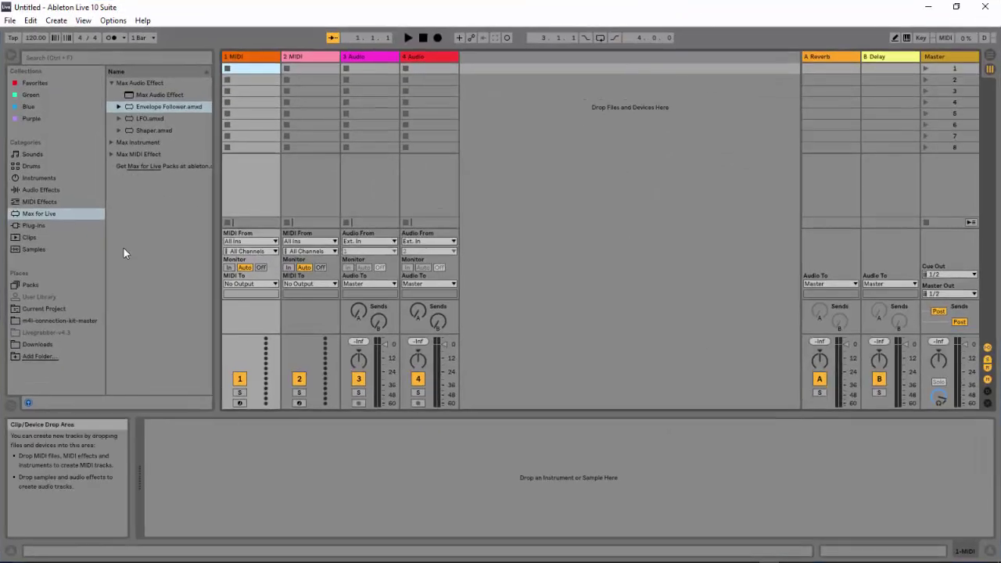
pyautogui.click(28, 319)
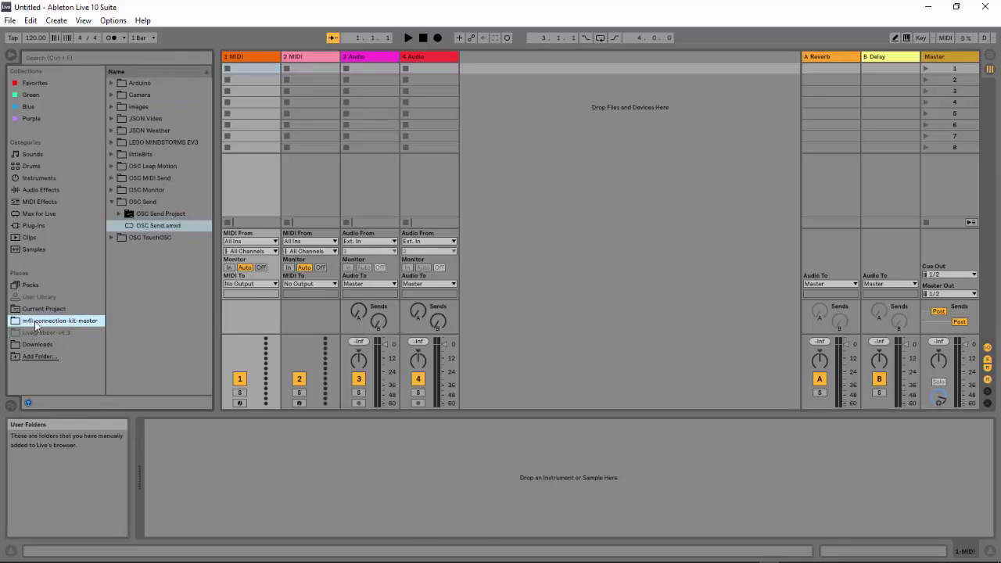
pyautogui.click(36, 212)
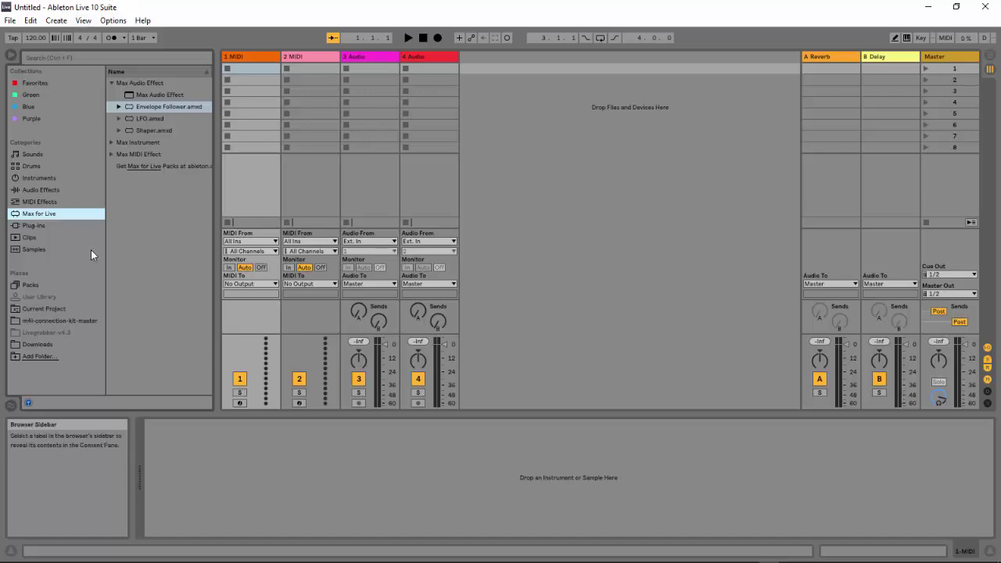
pyautogui.click(33, 321)
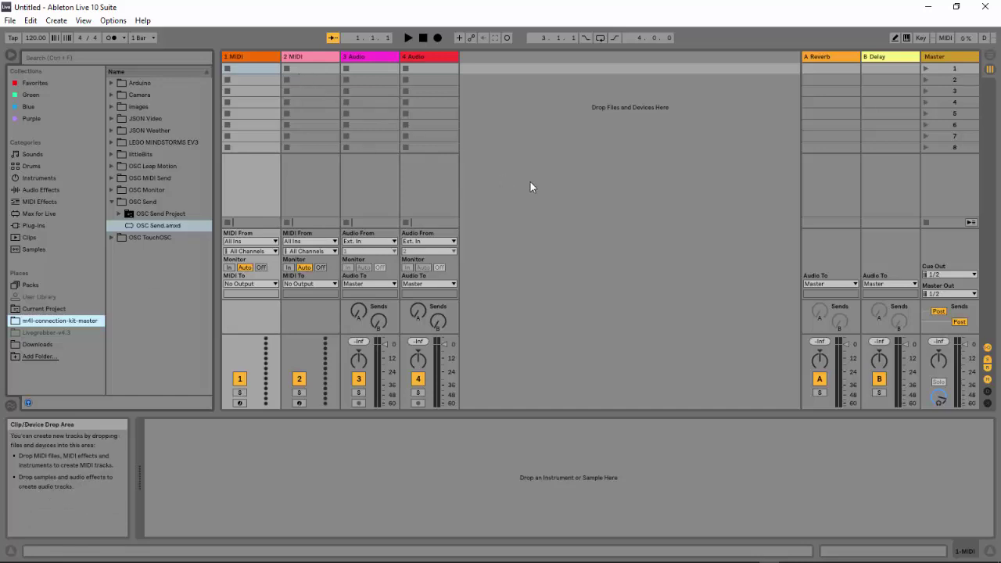
# - Place the Face On The Wall song from the desktop in the first clip slot of track 3, moving the camera stream window out of the way
pyautogui.click(955, 7)
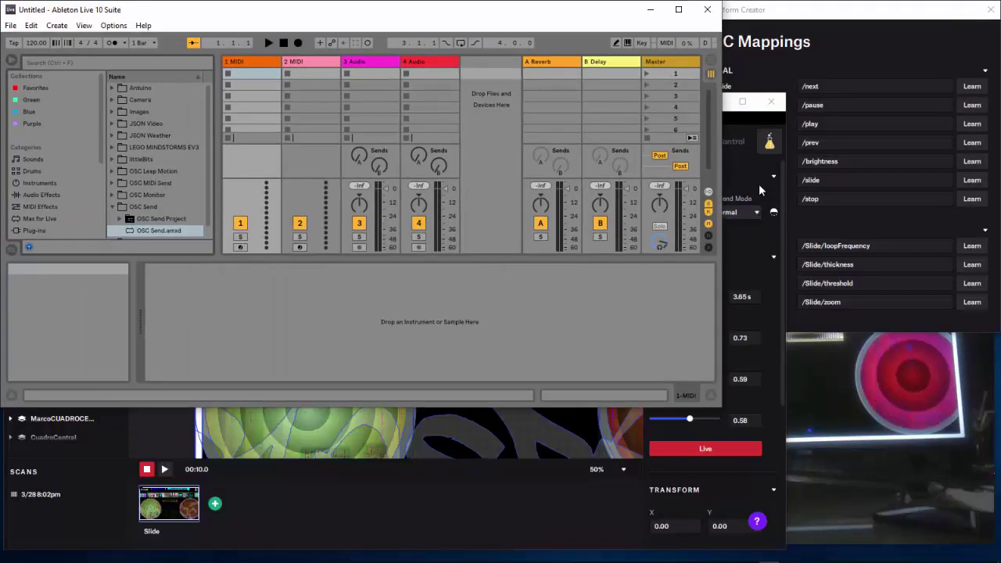
pyautogui.click(878, 355)
pyautogui.moveTo(863, 250); pyautogui.dragTo(810, 196)
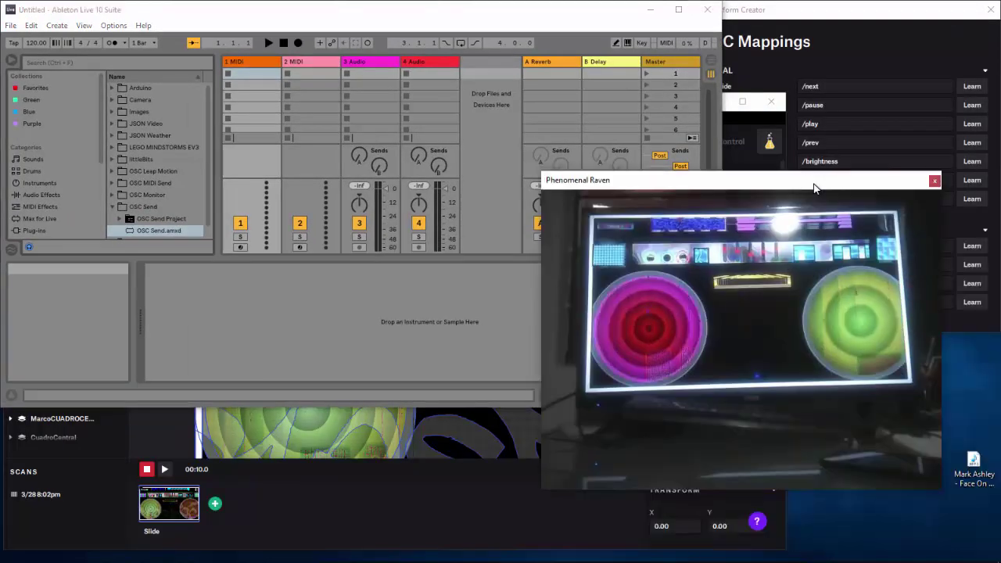
pyautogui.moveTo(979, 464); pyautogui.dragTo(391, 73)
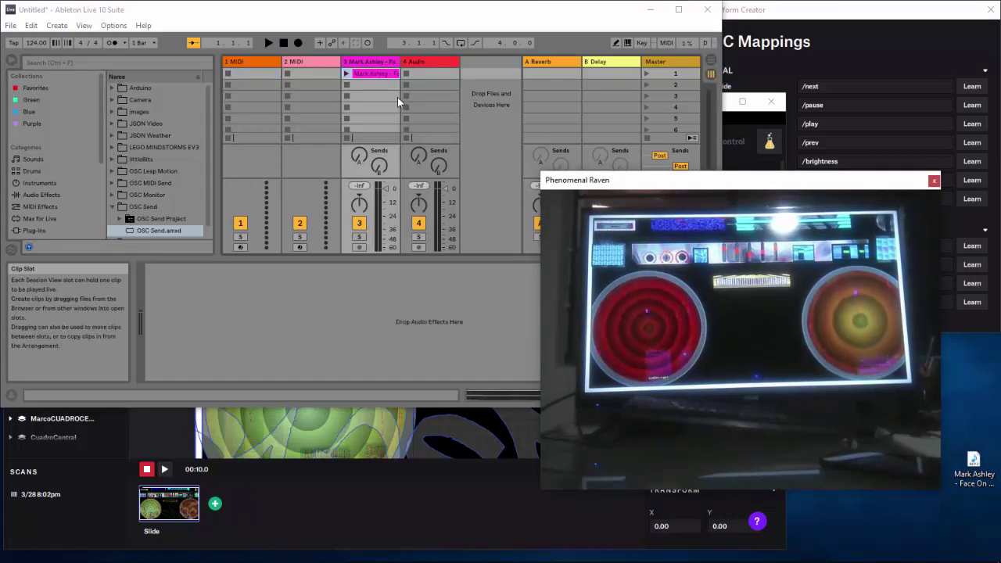
pyautogui.moveTo(828, 191); pyautogui.dragTo(869, 245)
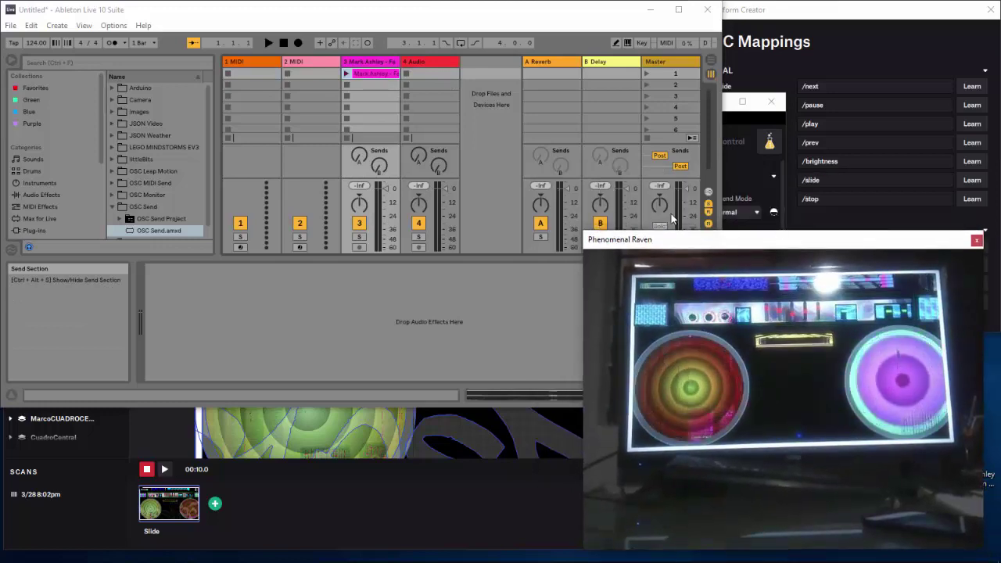
# - Load OSC Send.amxd from m4l-connection-kit-master onto the song's audio track and set its port to 8000
pyautogui.click(412, 22)
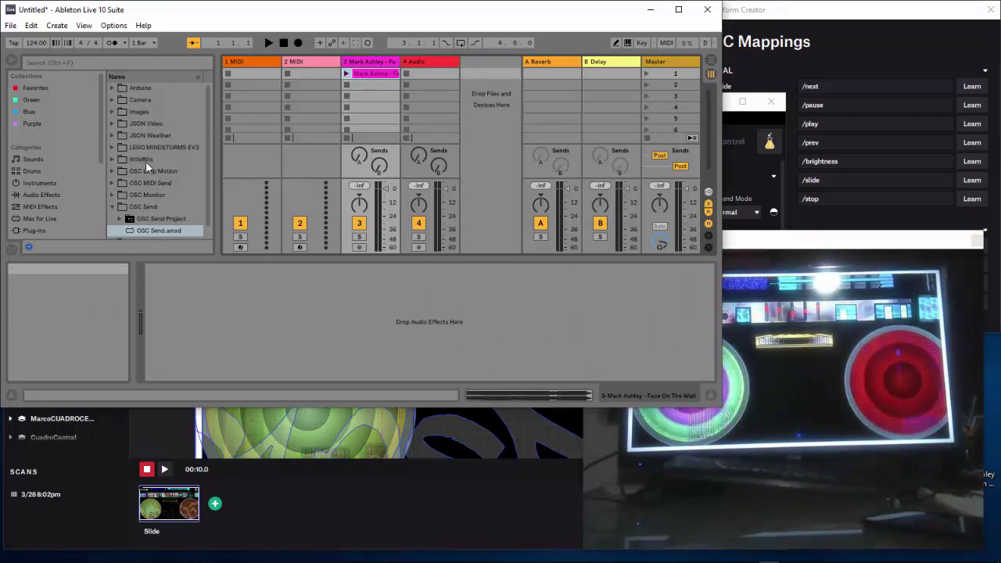
pyautogui.click(679, 11)
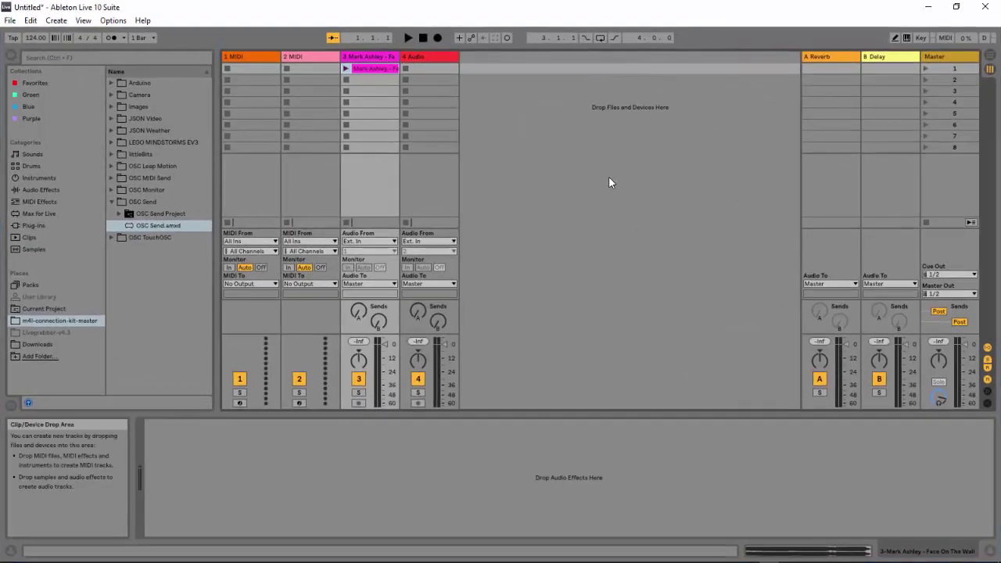
pyautogui.click(19, 323)
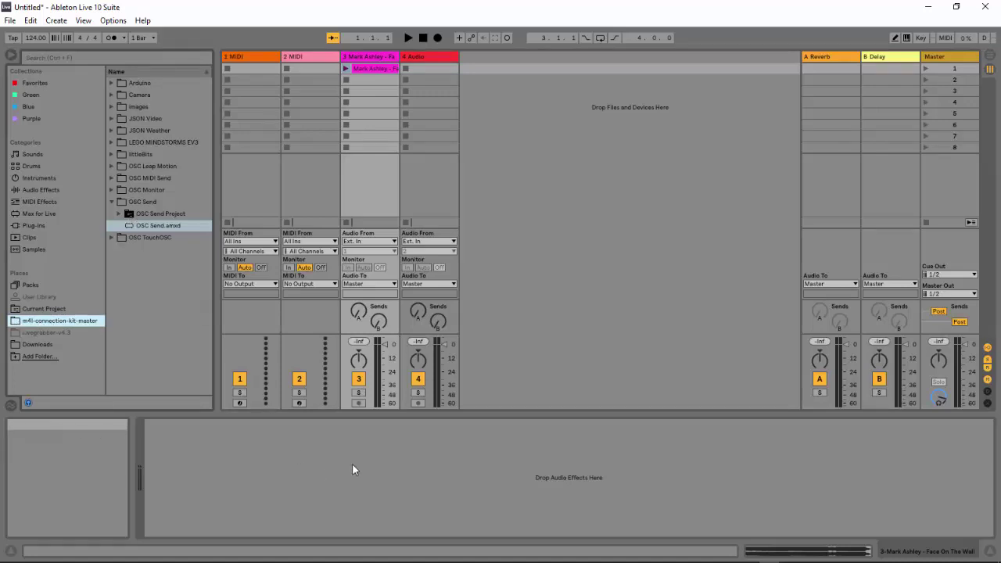
pyautogui.click(131, 226)
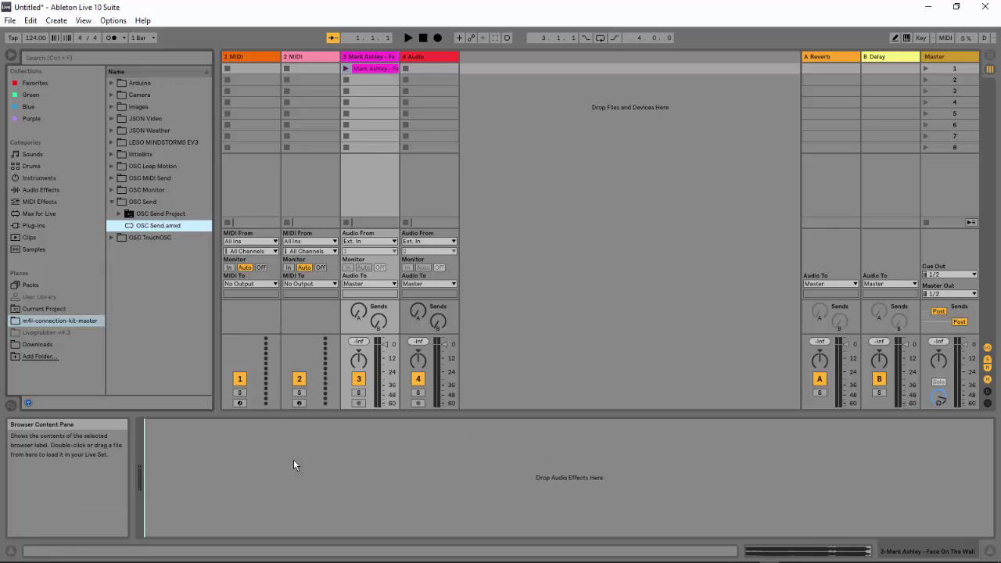
pyautogui.moveTo(293, 465); pyautogui.dragTo(308, 507)
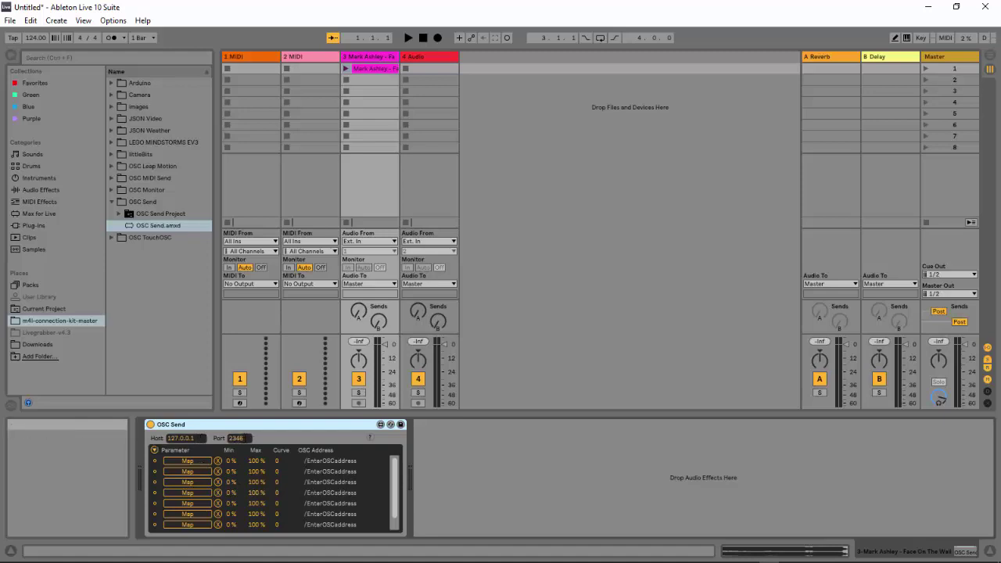
pyautogui.click(239, 437)
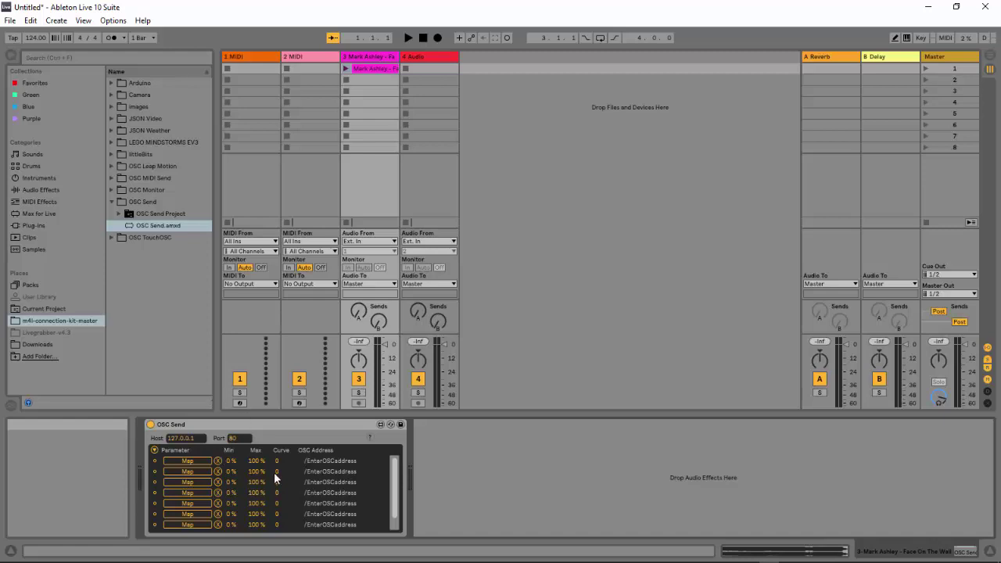
pyautogui.click(246, 438)
# - Switch to Lightform and look up the projector device's hostname in the control view
pyautogui.click(955, 7)
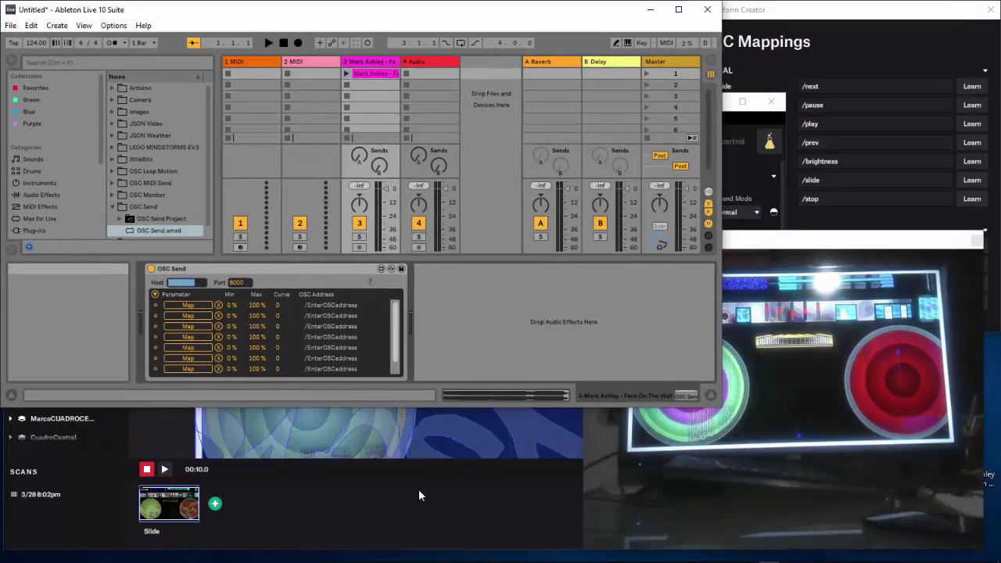
pyautogui.click(418, 493)
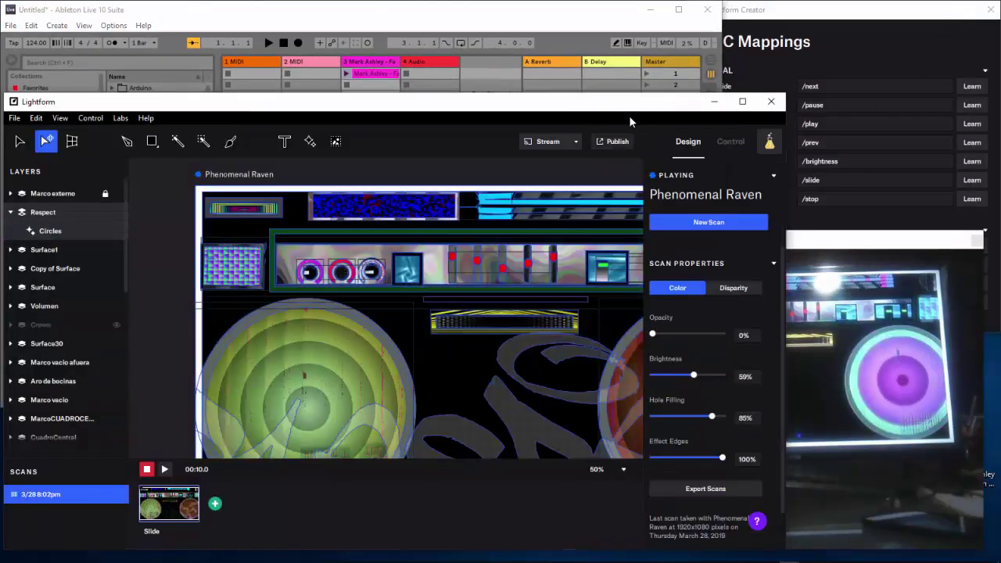
pyautogui.click(731, 143)
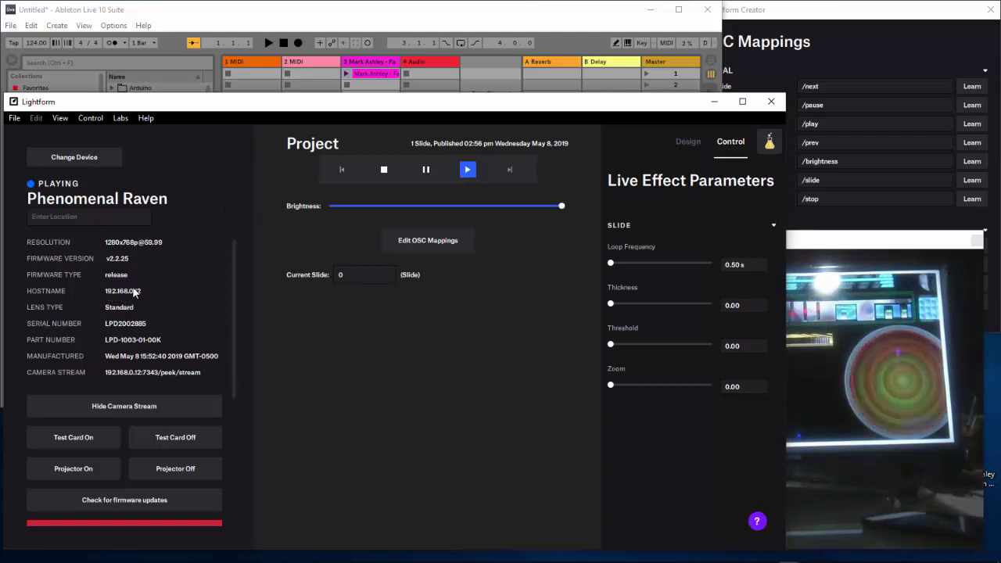
pyautogui.click(366, 16)
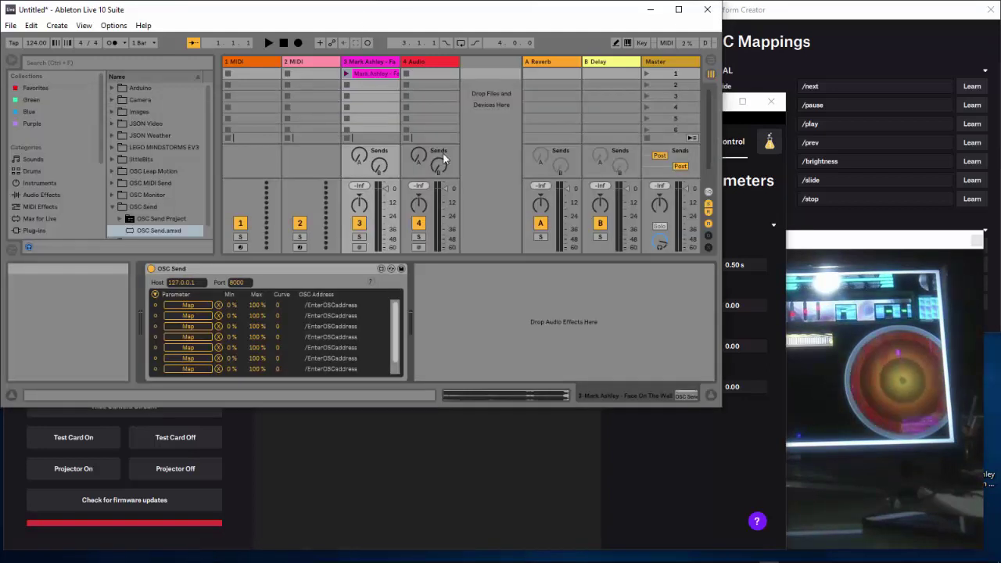
pyautogui.click(321, 450)
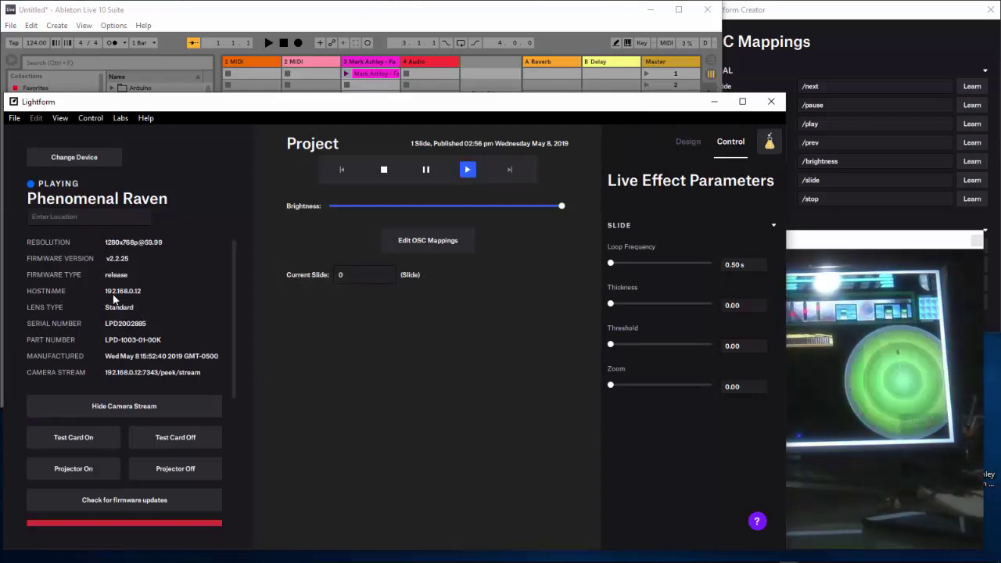
# - In Ableton Live, set the OSC Send host to 192.168.0.12 and check it against the hostname in Lightform
pyautogui.click(429, 20)
pyautogui.click(161, 281)
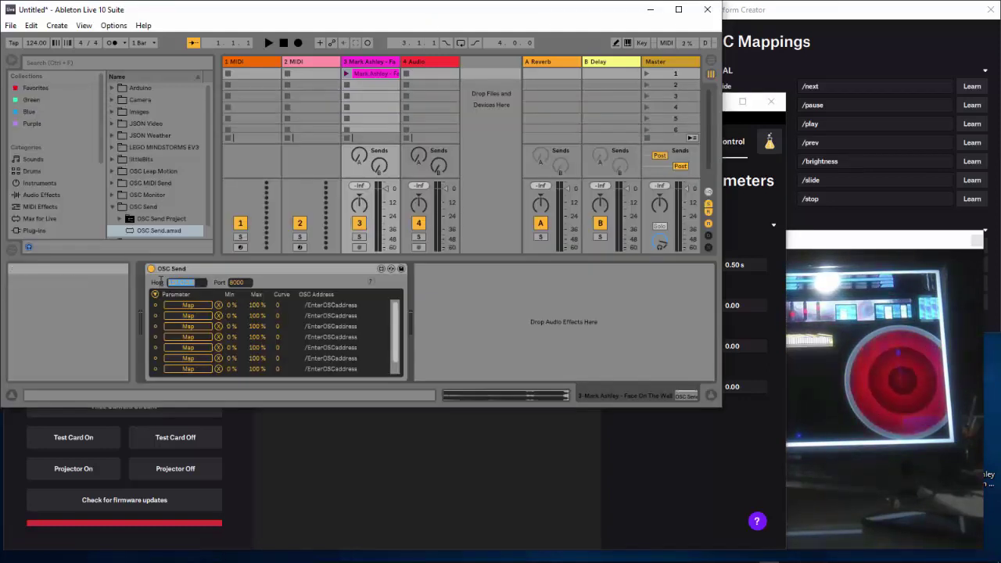
pyautogui.write('192')
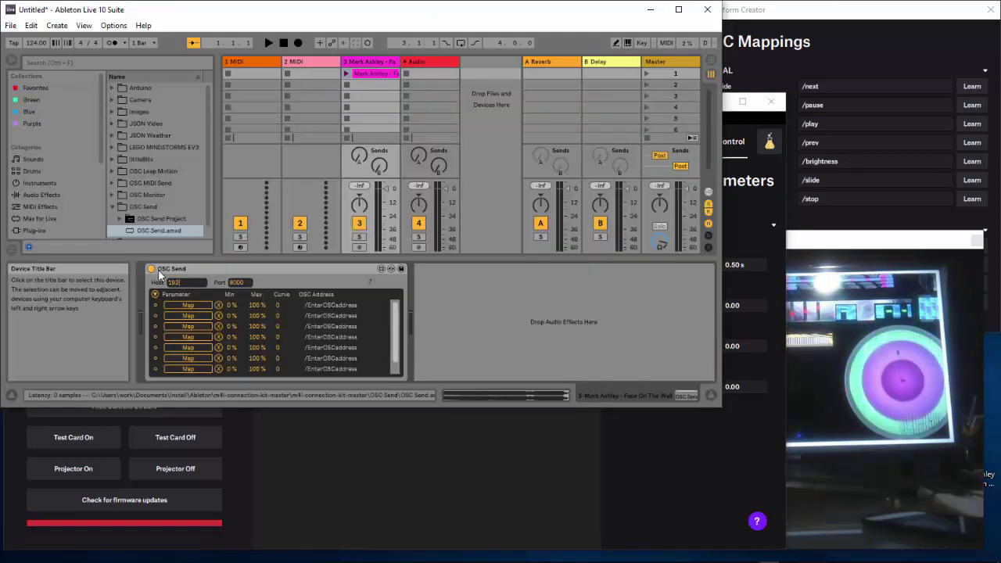
pyautogui.write('.168.0.')
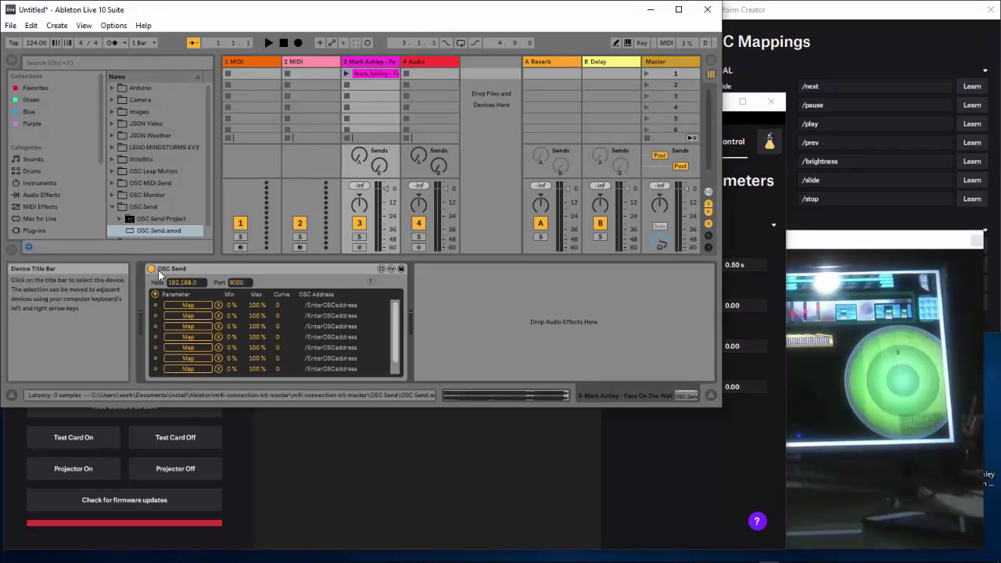
pyautogui.write('2')
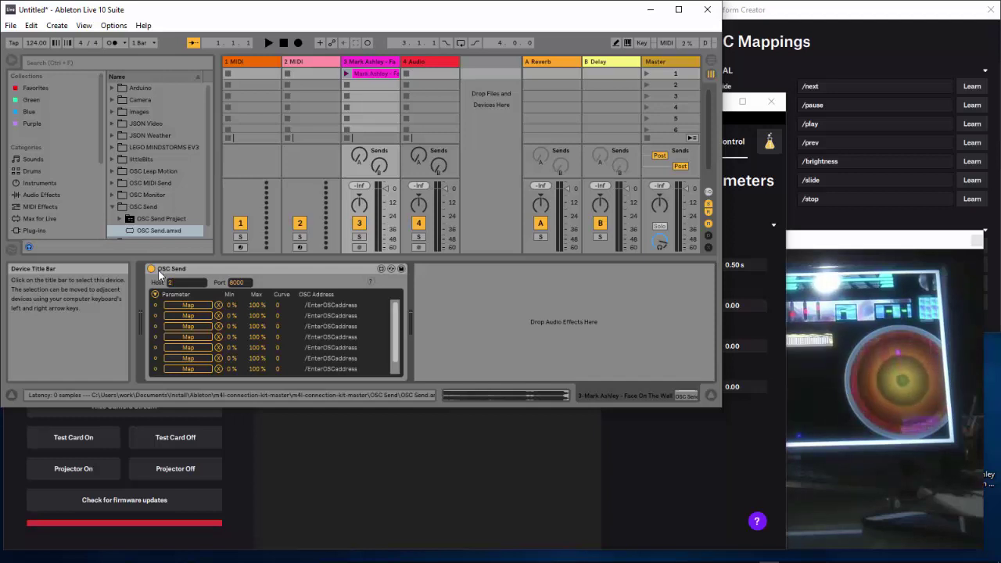
pyautogui.press('Return')
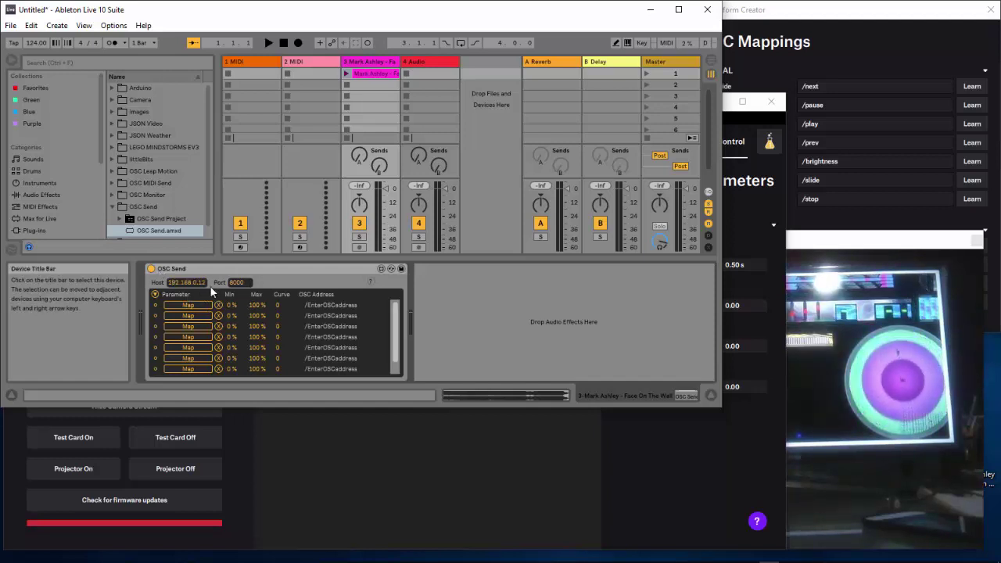
pyautogui.click(480, 461)
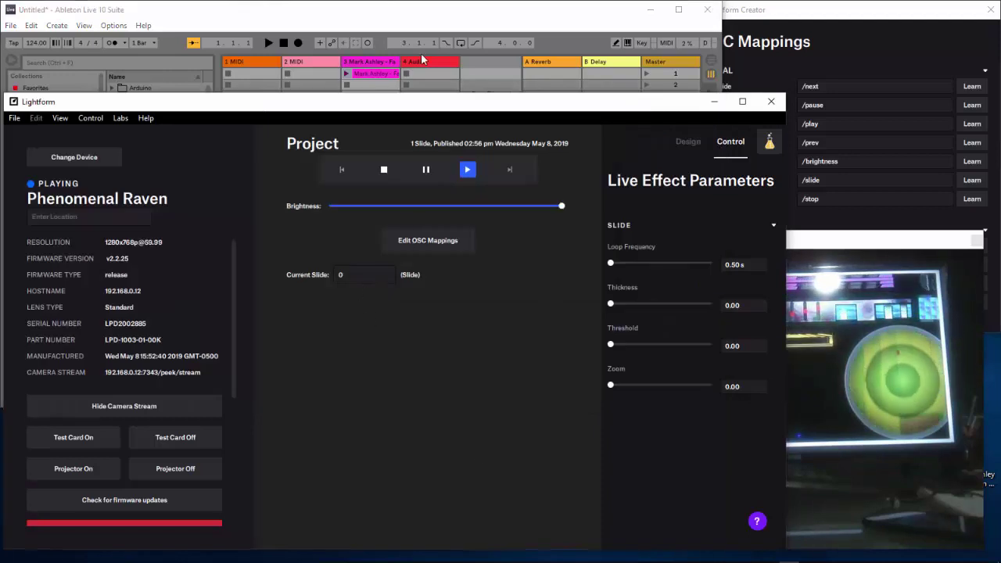
pyautogui.click(419, 26)
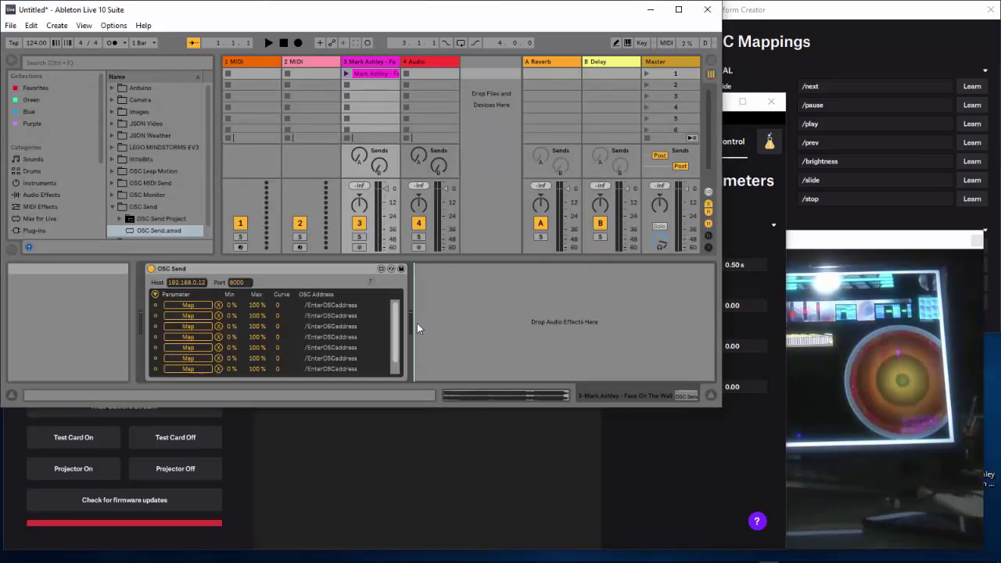
# - Add an empty Audio Effect Rack after OSC Send on the song's audio track, with the Live window maximized
pyautogui.click(38, 183)
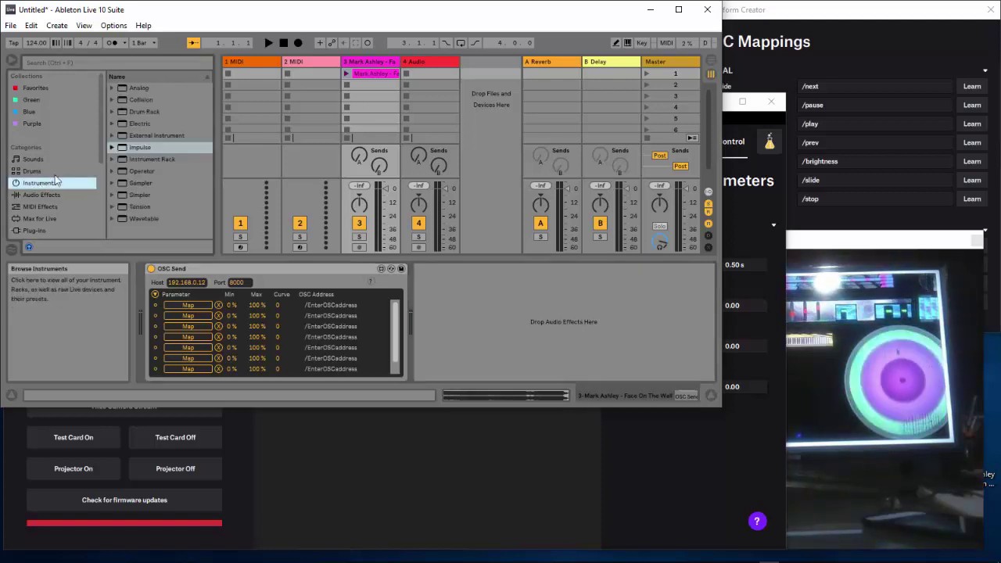
pyautogui.click(678, 9)
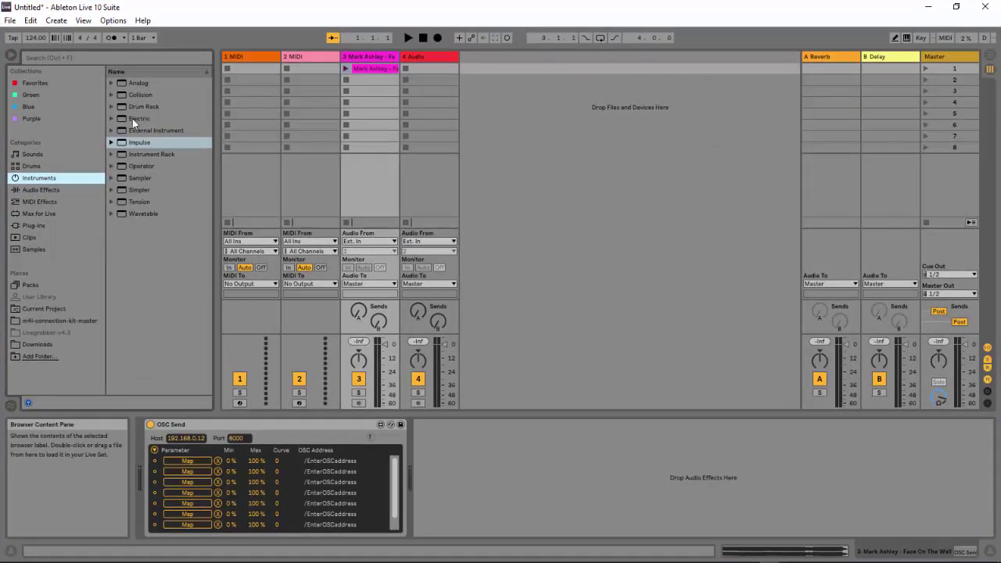
pyautogui.click(40, 188)
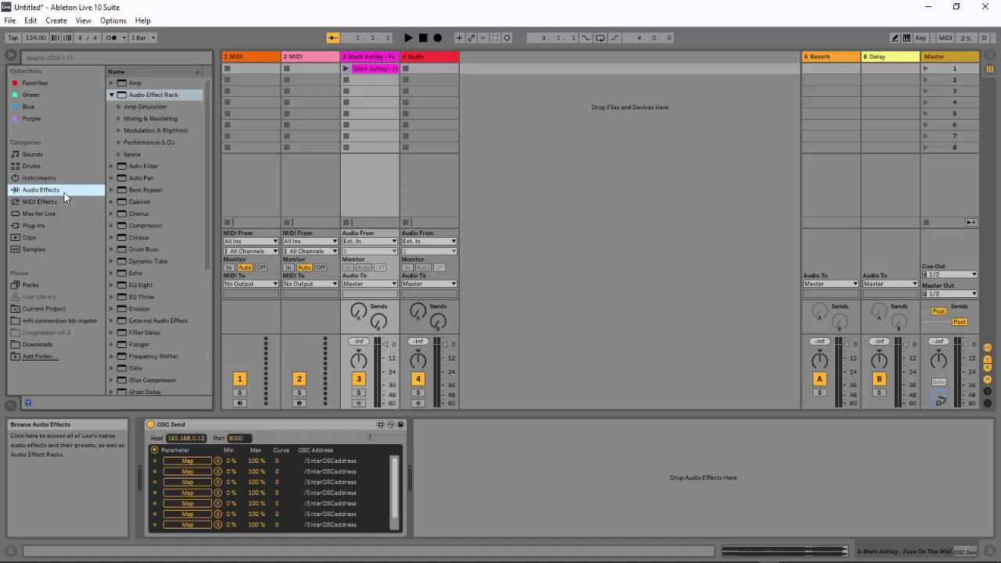
pyautogui.click(127, 97)
pyautogui.moveTo(287, 285); pyautogui.dragTo(471, 475)
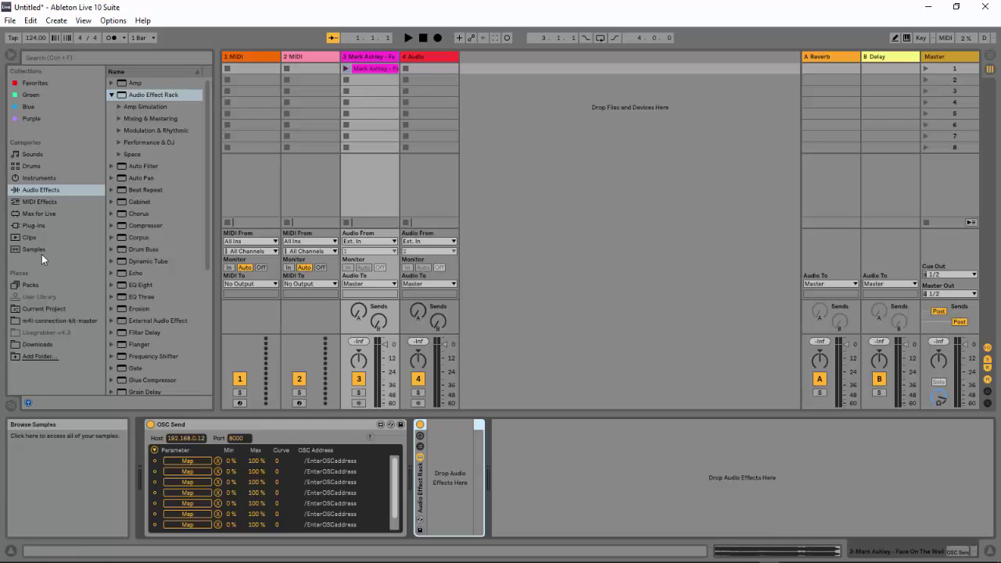
# - Put Envelope Follower.amxd inside the Audio Effect Rack, expand its multiple mapping slots and show the rack's macro controls
pyautogui.click(39, 215)
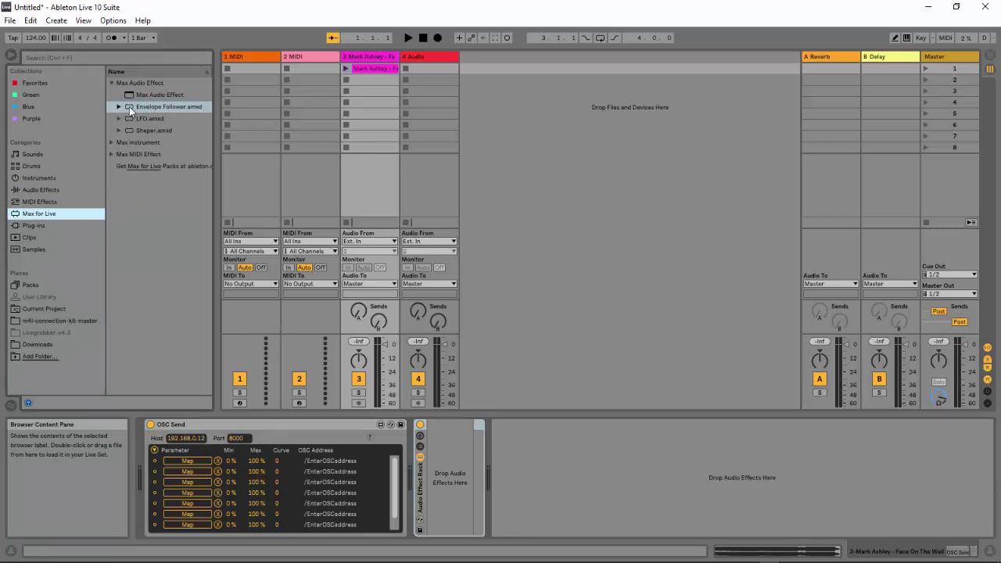
pyautogui.moveTo(129, 107); pyautogui.dragTo(443, 473)
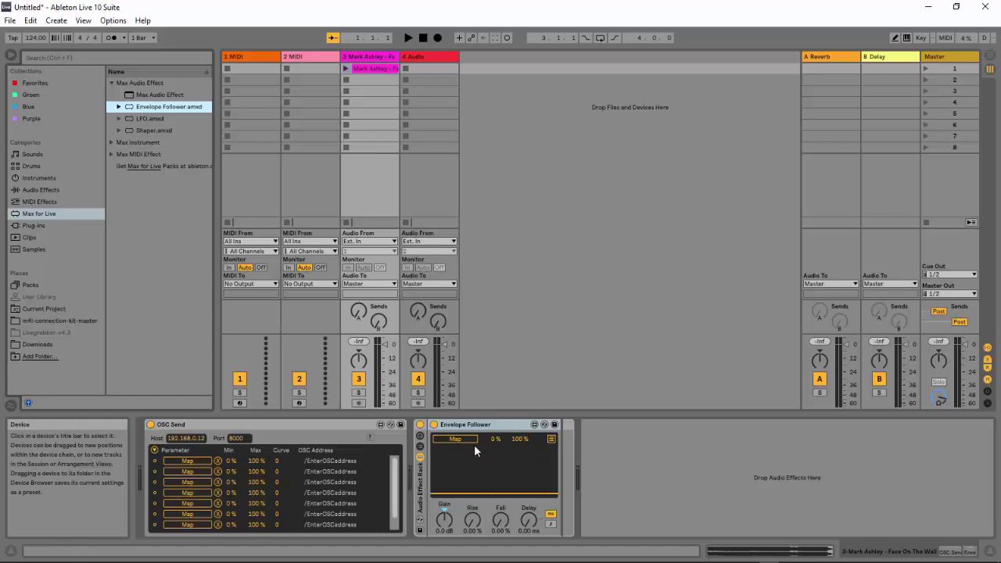
pyautogui.click(552, 438)
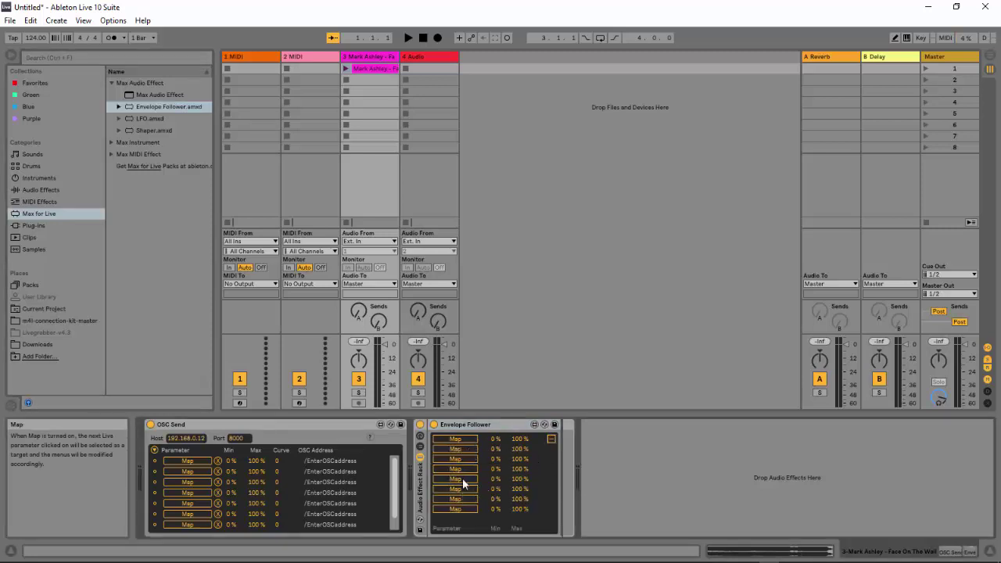
pyautogui.click(419, 436)
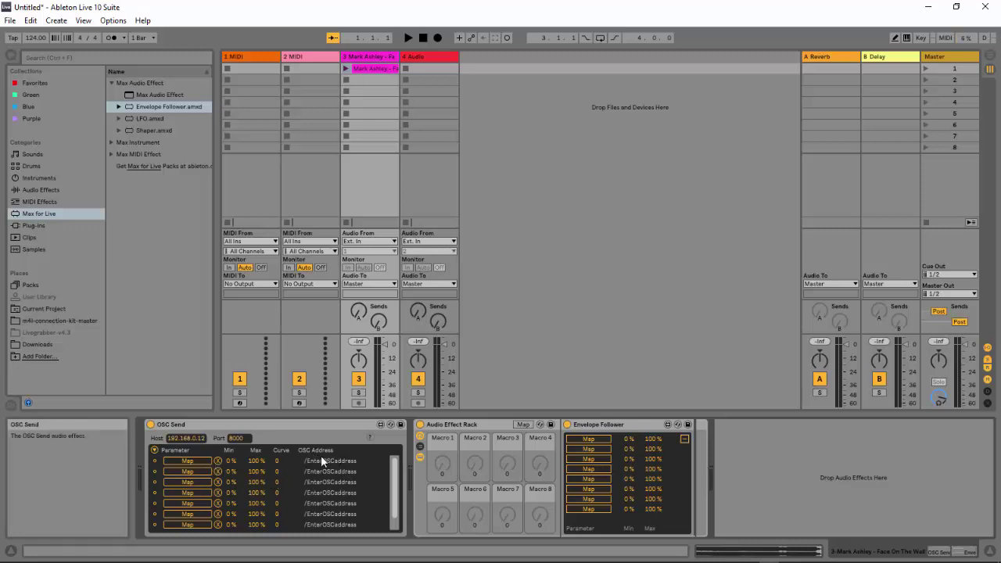
# - Copy the Loop Frequency address /Slide/loopFrequency from Lightform's OSC Mappings window into the first OSC Send address in Ableton Live
pyautogui.click(955, 6)
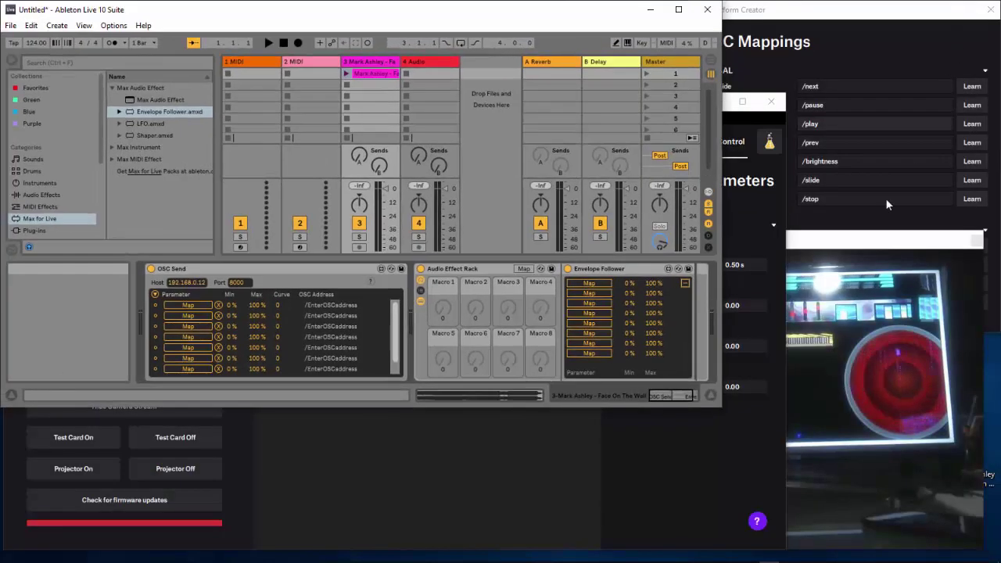
pyautogui.click(879, 21)
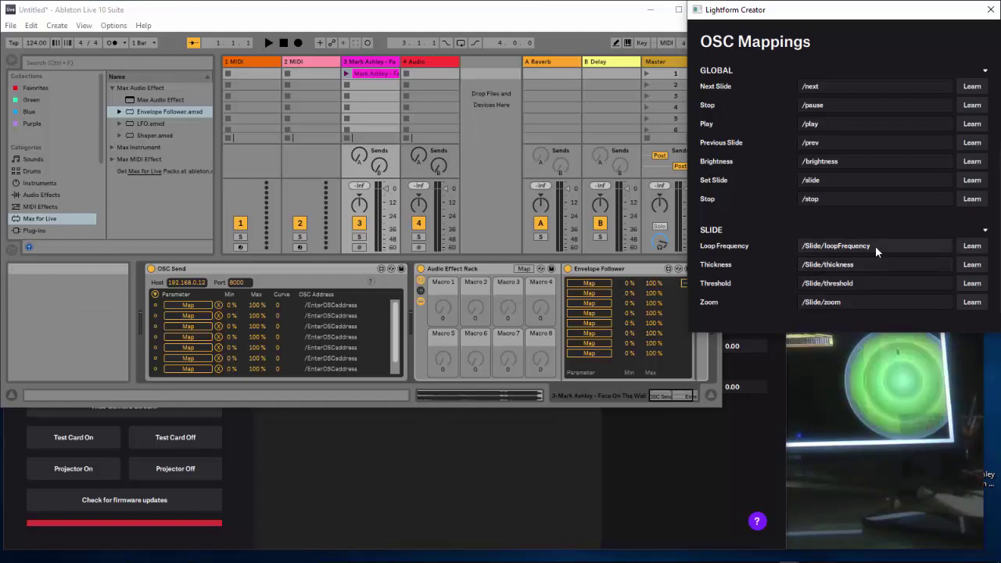
pyautogui.moveTo(875, 245); pyautogui.dragTo(792, 247)
pyautogui.hotkey('ctrl', 'c')
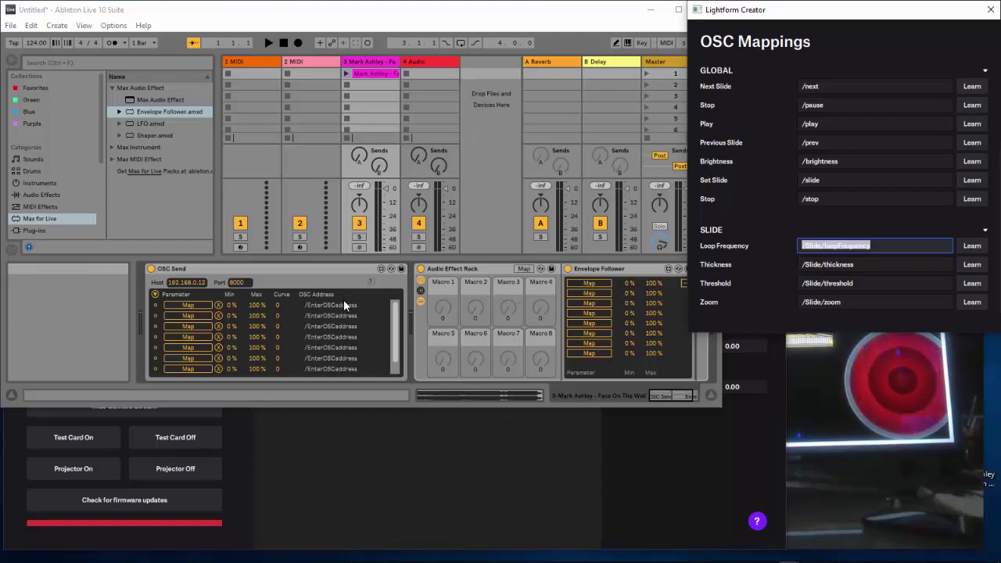
pyautogui.click(379, 294)
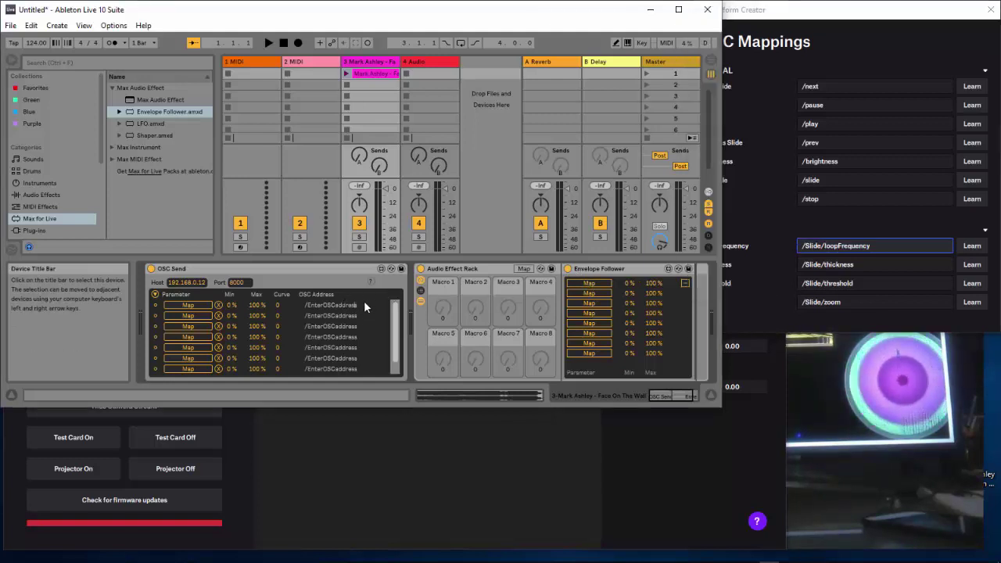
pyautogui.doubleClick(327, 304)
pyautogui.hotkey('ctrl', 'v')
pyautogui.press('Return')
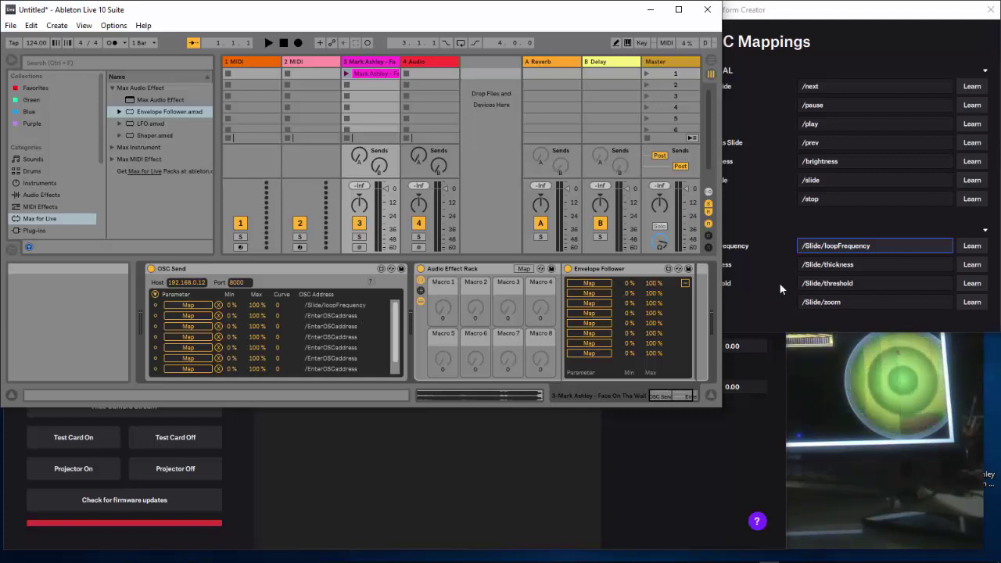
# - Copy the Thickness address /Slide/thickness from Lightform's OSC Mappings into the second OSC Send address in Ableton Live
pyautogui.click(854, 263)
pyautogui.moveTo(854, 263); pyautogui.dragTo(788, 264)
pyautogui.hotkey('ctrl', 'c')
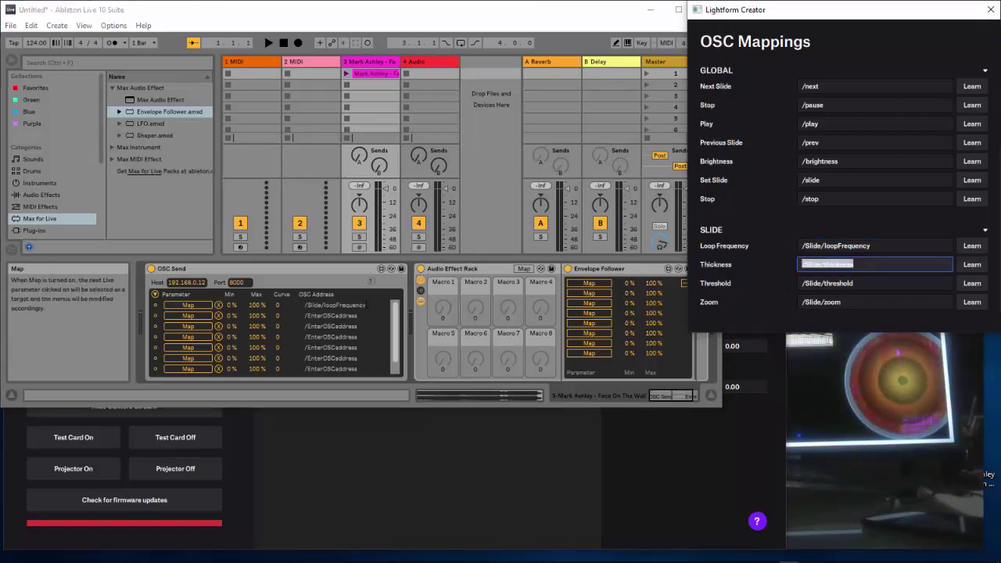
pyautogui.moveTo(358, 316); pyautogui.dragTo(296, 316)
pyautogui.hotkey('ctrl', 'v')
pyautogui.press('Return')
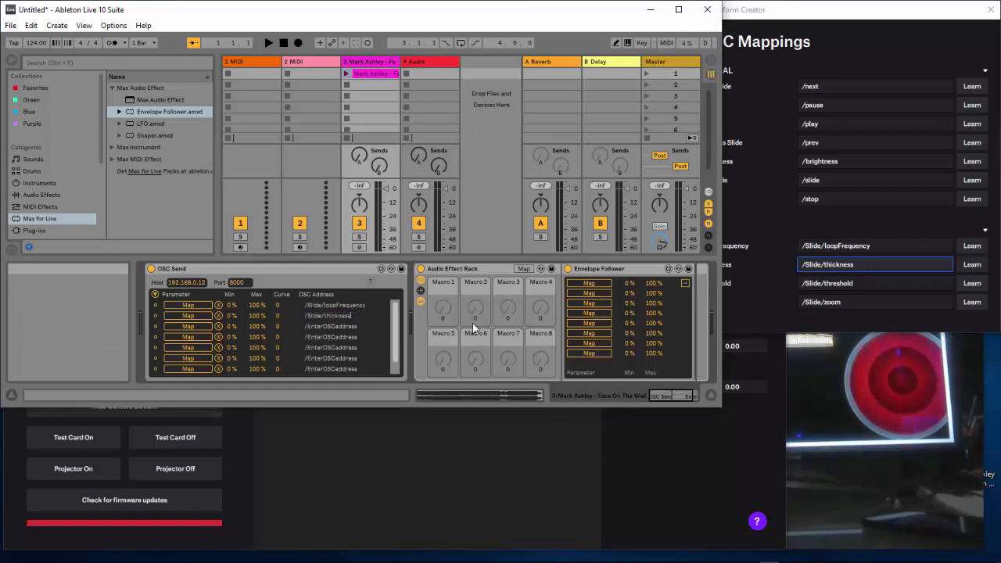
# - Copy the Threshold address /Slide/threshold from Lightform's OSC Mappings into the third OSC Send address in Ableton Live
pyautogui.click(859, 282)
pyautogui.moveTo(860, 282); pyautogui.dragTo(783, 283)
pyautogui.hotkey('ctrl', 'c')
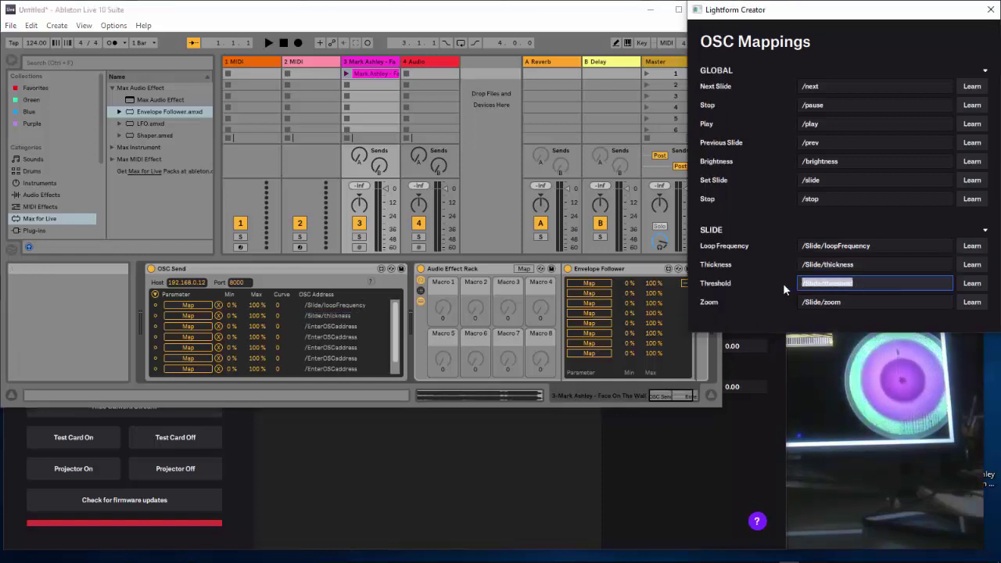
pyautogui.click(366, 326)
pyautogui.moveTo(357, 326); pyautogui.dragTo(285, 326)
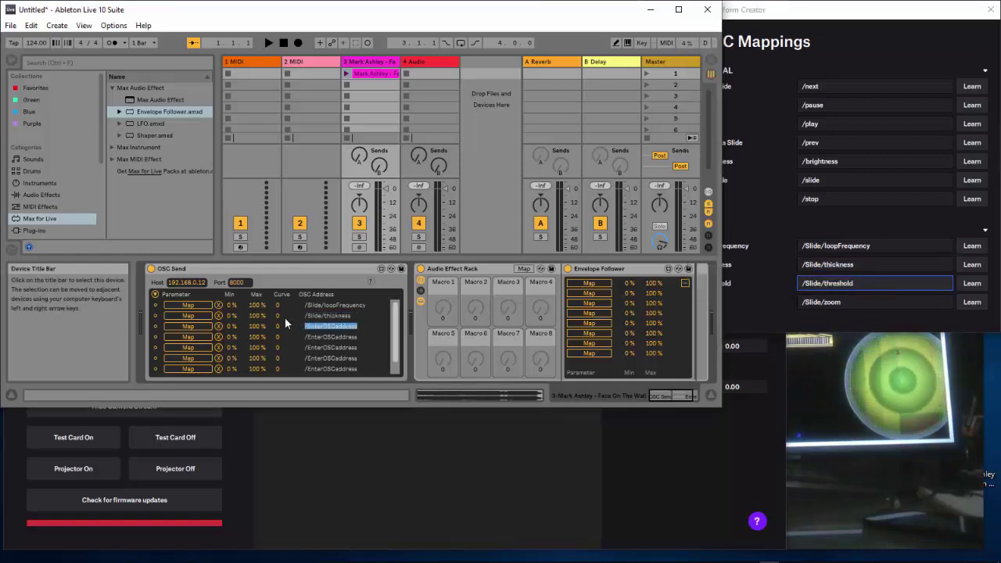
pyautogui.hotkey('ctrl', 'v')
pyautogui.press('Return')
# - Copy the Zoom address /Slide/zoom from Lightform's OSC Mappings into the fourth OSC Send address in Ableton Live
pyautogui.click(853, 301)
pyautogui.moveTo(825, 301); pyautogui.dragTo(786, 300)
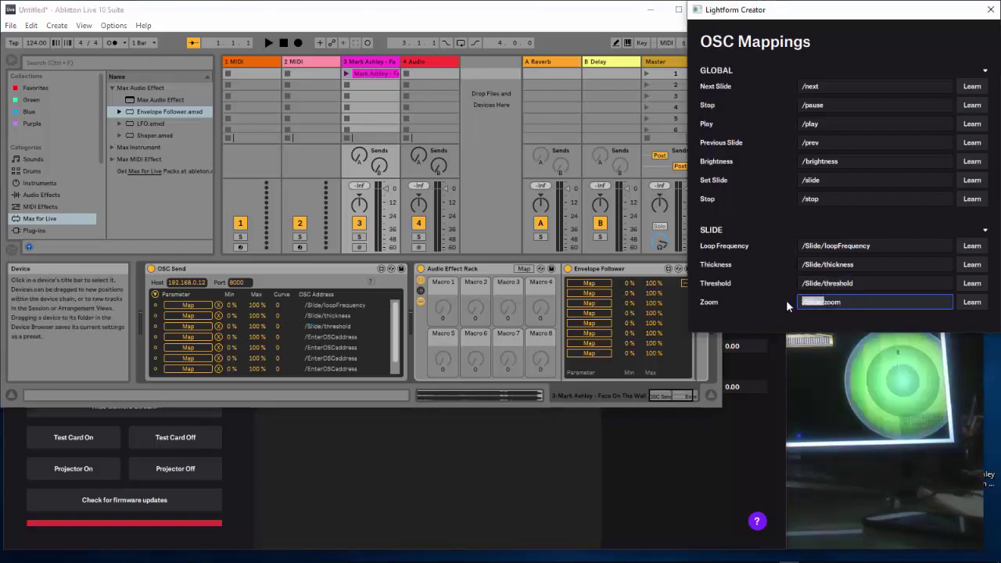
pyautogui.moveTo(864, 299); pyautogui.dragTo(787, 301)
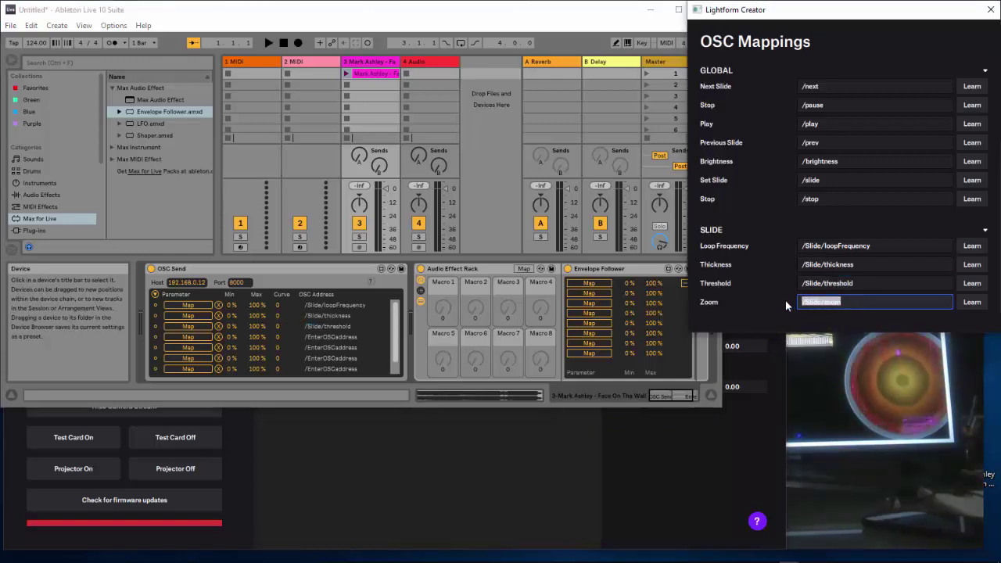
pyautogui.hotkey('ctrl', 'c')
pyautogui.click(303, 338)
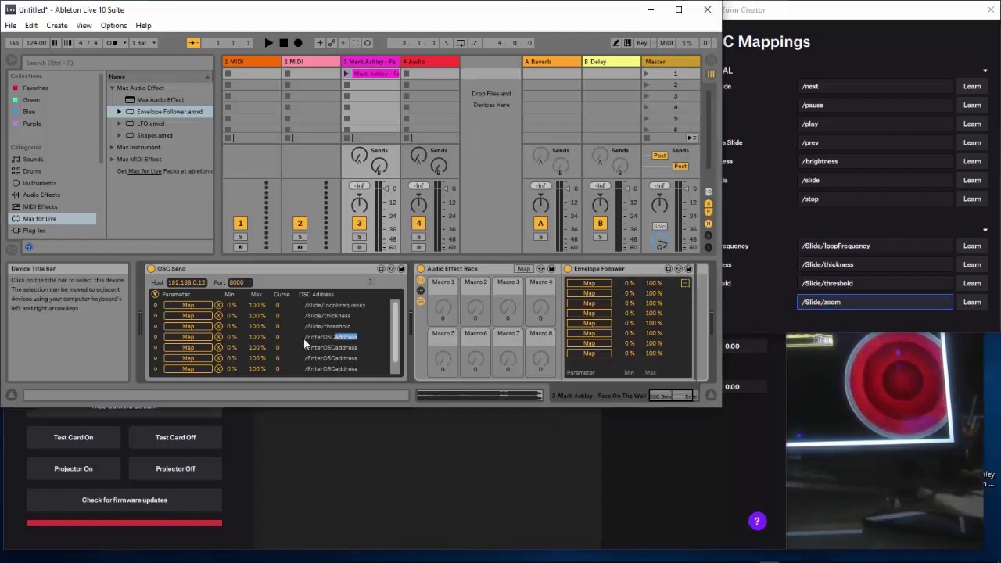
pyautogui.moveTo(303, 337); pyautogui.dragTo(342, 339)
pyautogui.hotkey('ctrl', 'v')
pyautogui.press('Return')
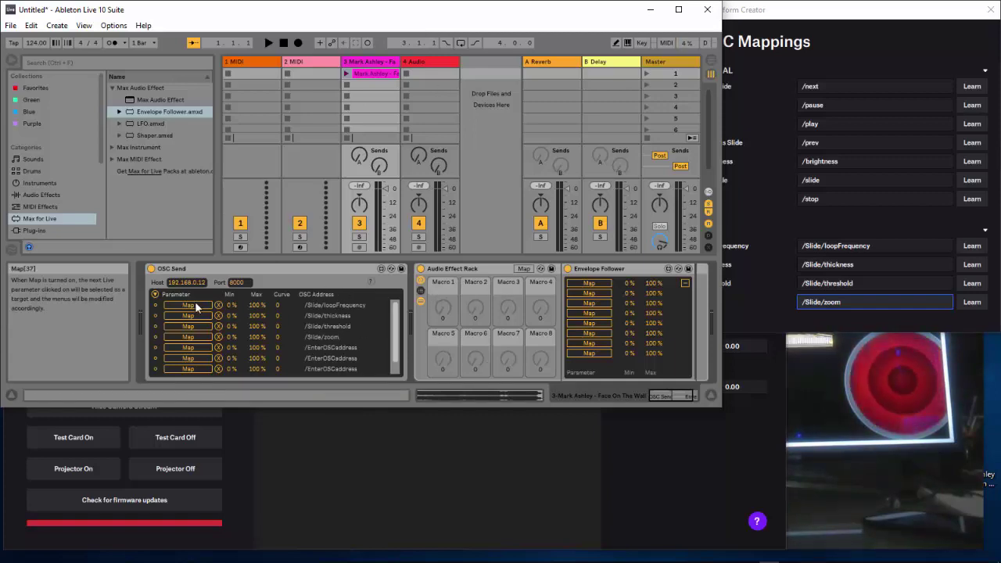
# - Map the first OSC Send row and Envelope Follower slot to Macro 1, and the second row and slot to Macro 2
pyautogui.click(678, 9)
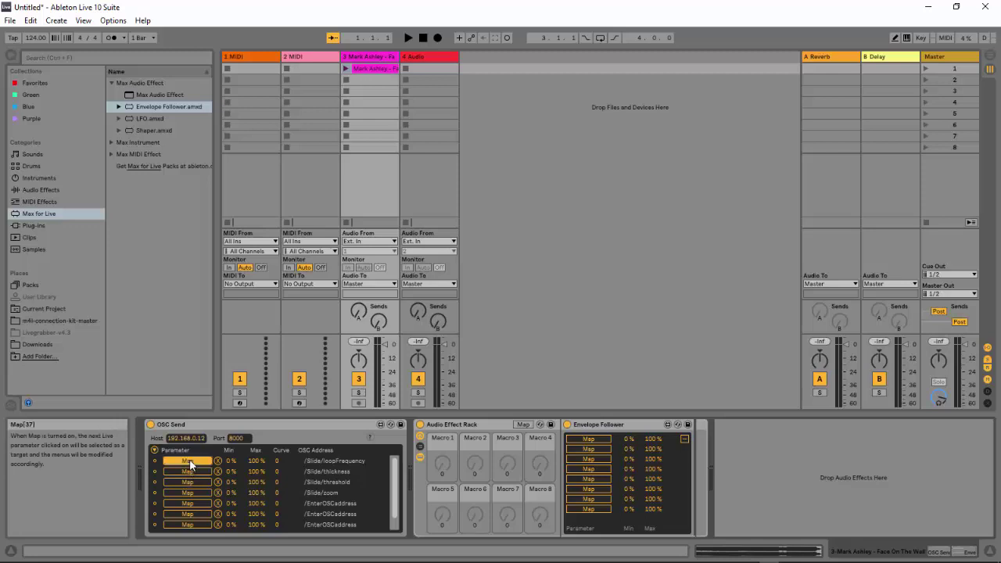
pyautogui.click(590, 437)
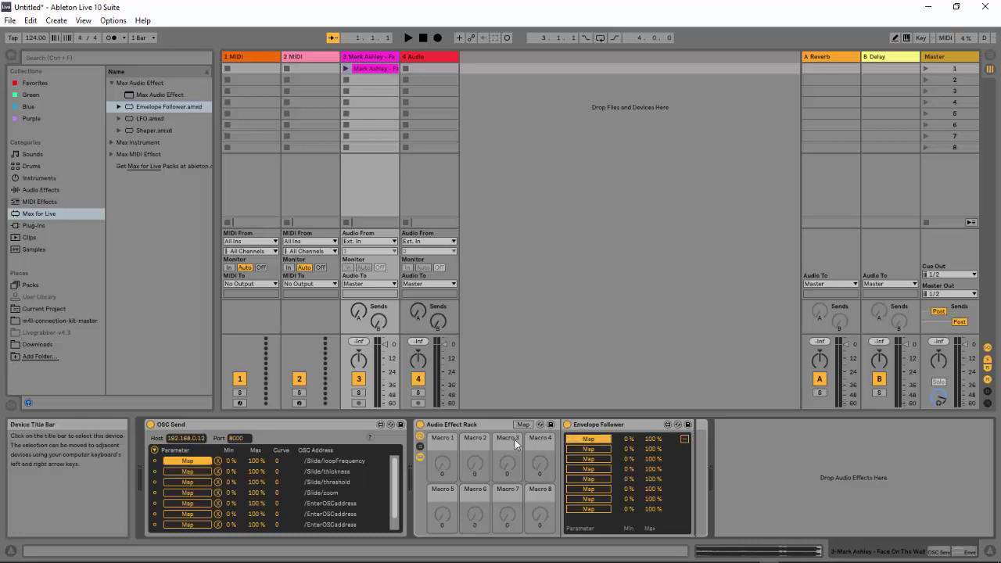
pyautogui.click(443, 453)
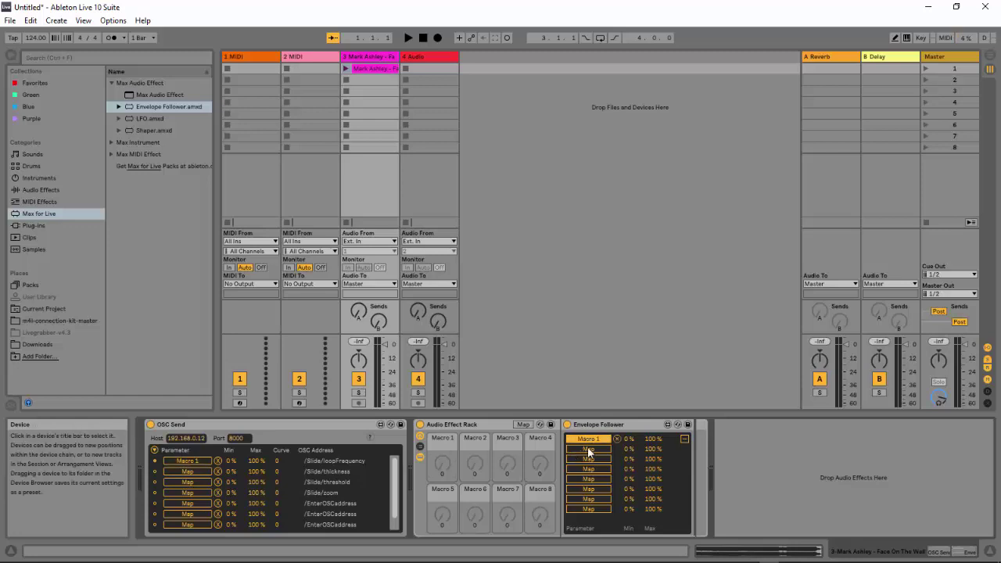
pyautogui.click(189, 471)
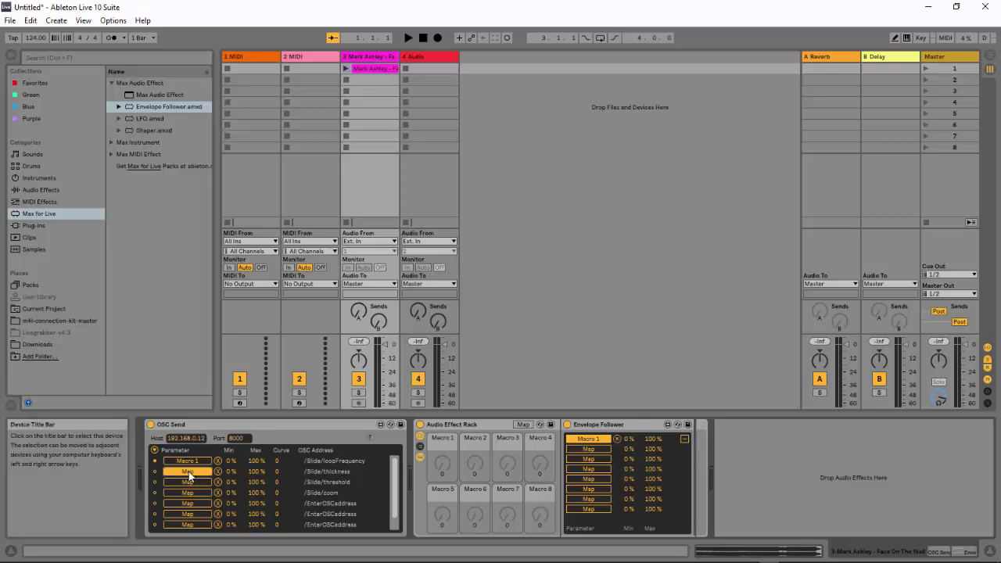
pyautogui.click(591, 449)
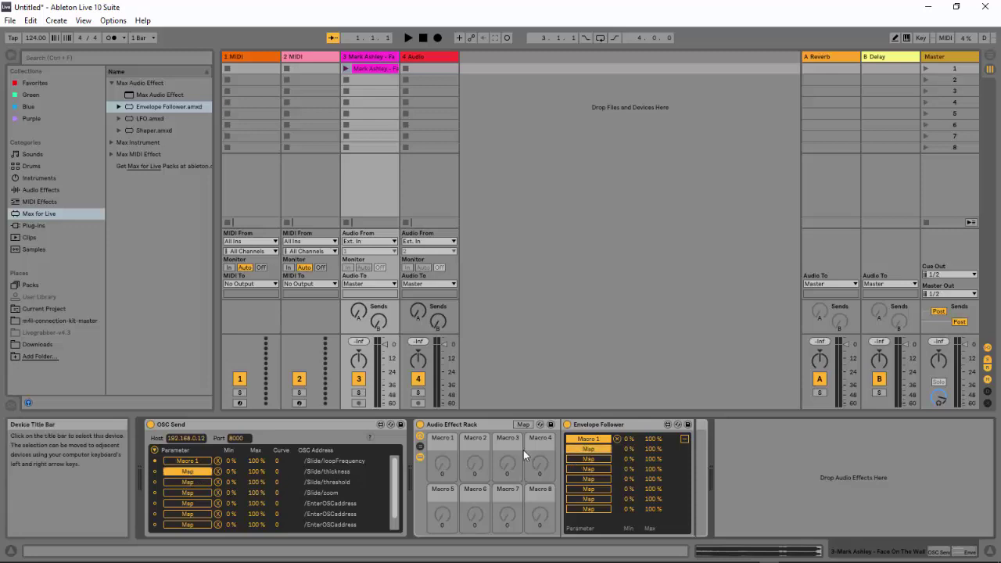
pyautogui.click(473, 464)
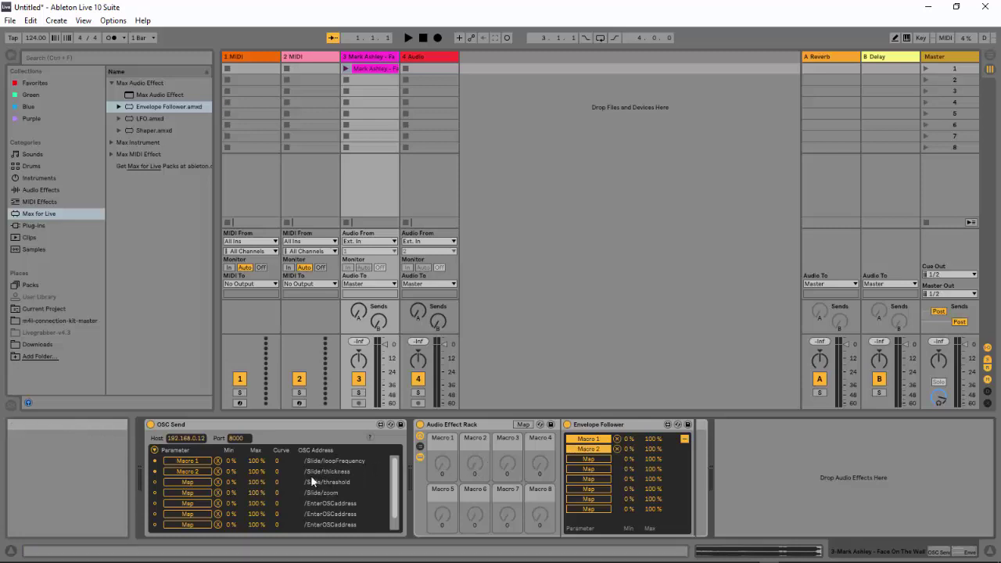
# - Map the third and fourth OSC Send rows and Envelope Follower slots to Macro 3 and Macro 4, then collapse the Envelope Follower's mapping list
pyautogui.click(186, 482)
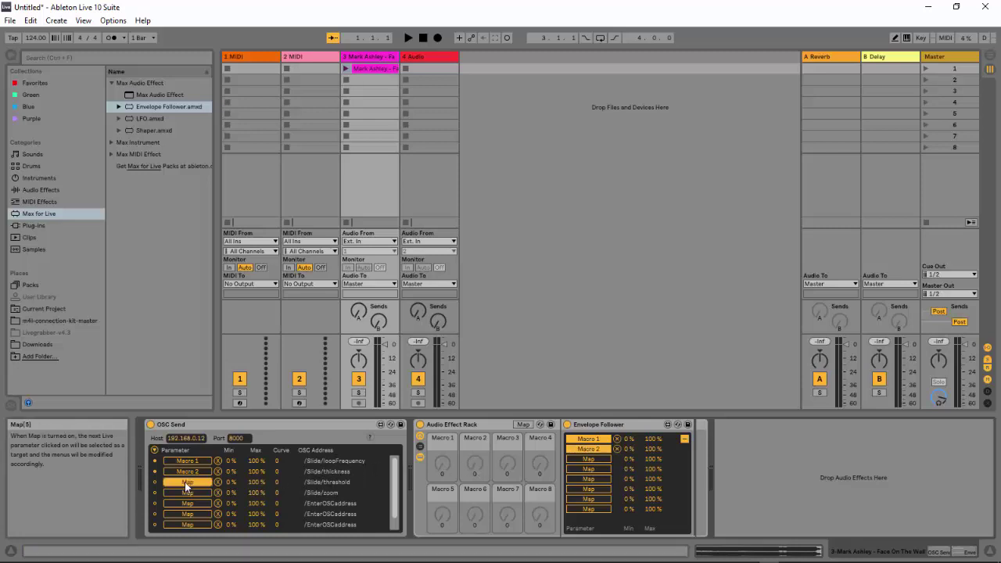
pyautogui.click(596, 457)
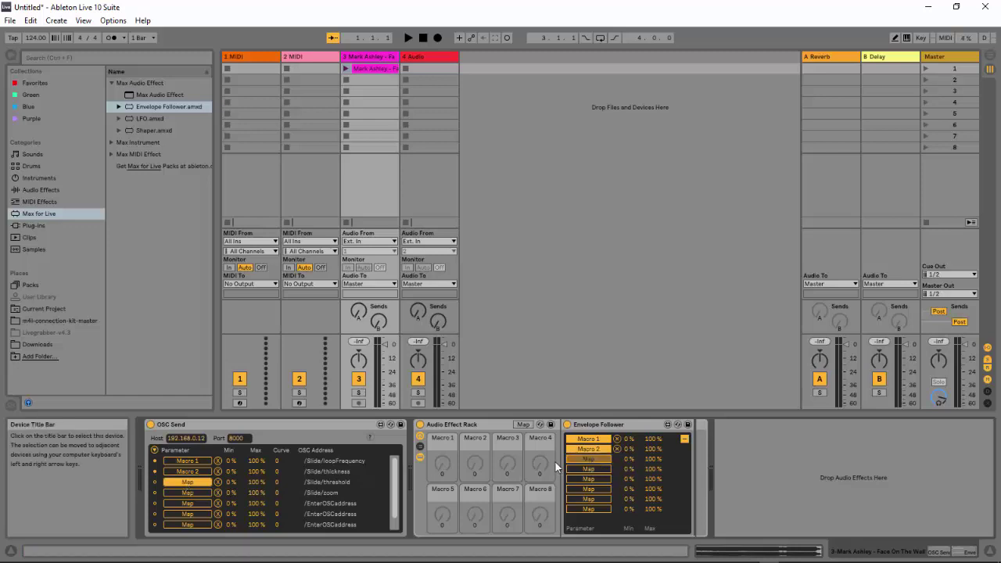
pyautogui.click(508, 459)
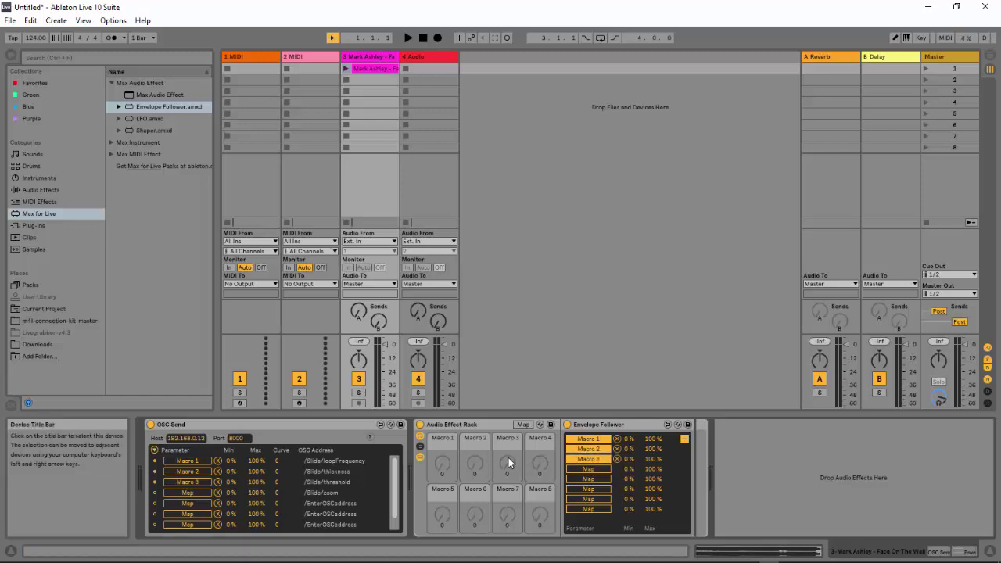
pyautogui.click(190, 491)
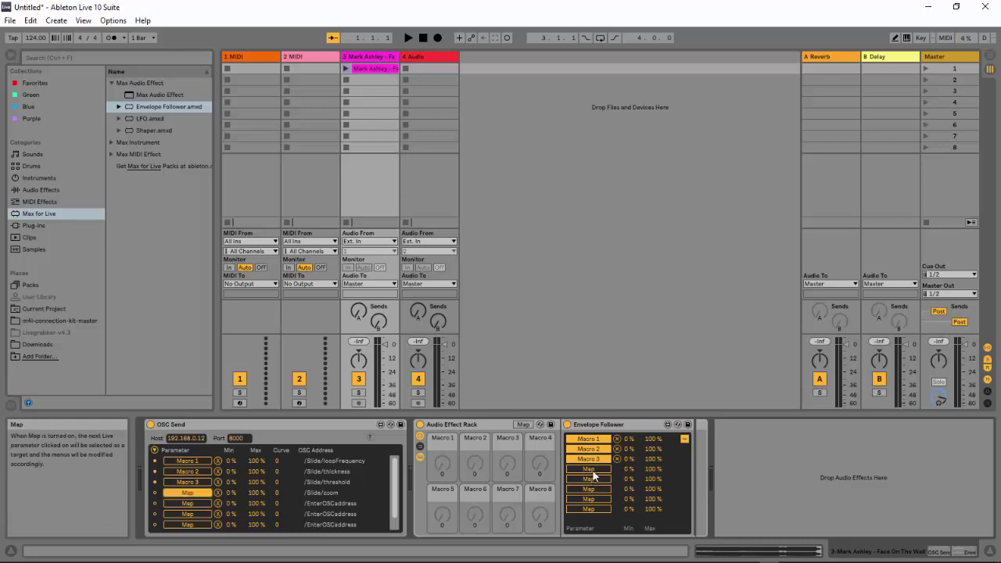
pyautogui.click(538, 479)
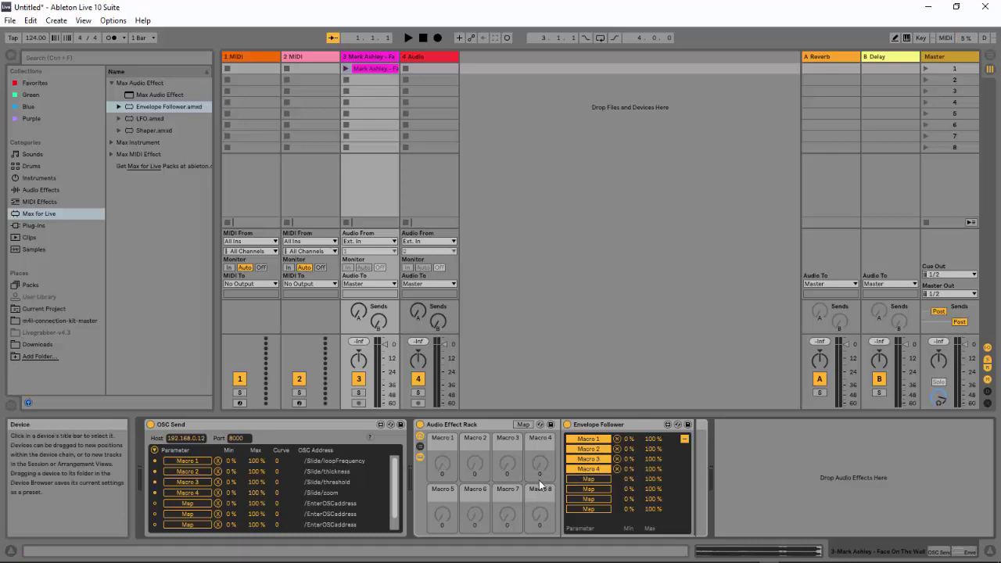
pyautogui.click(539, 479)
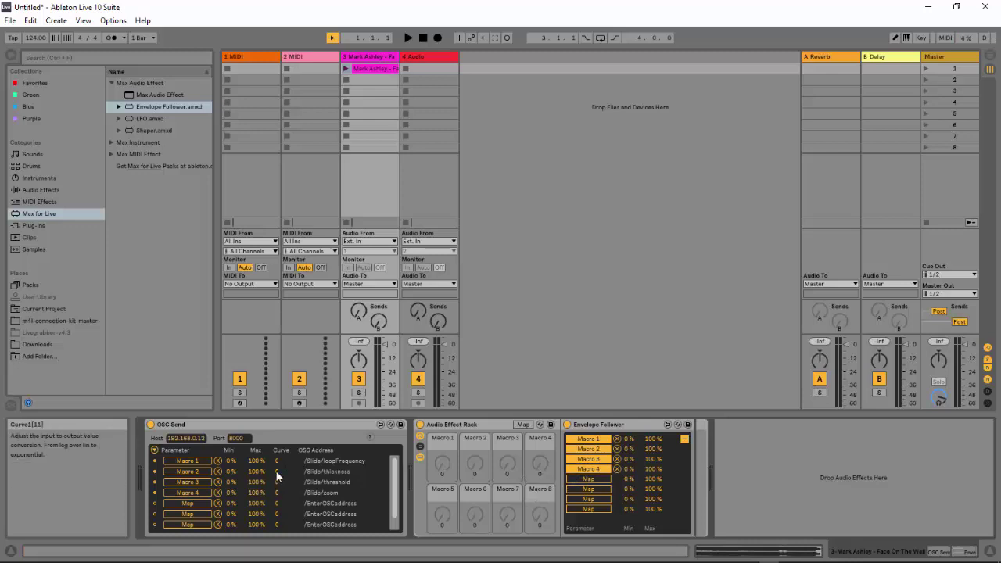
pyautogui.click(685, 440)
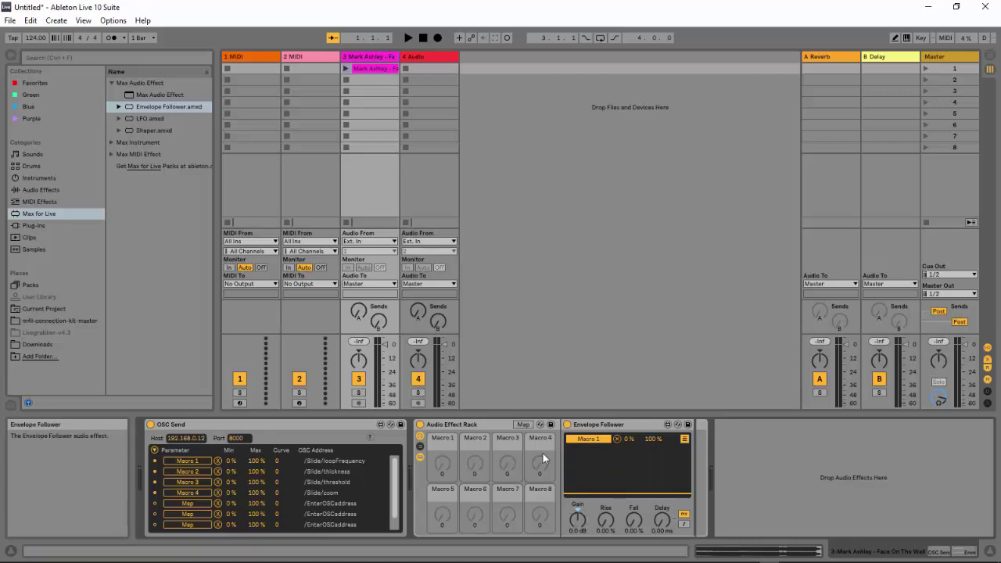
pyautogui.click(958, 10)
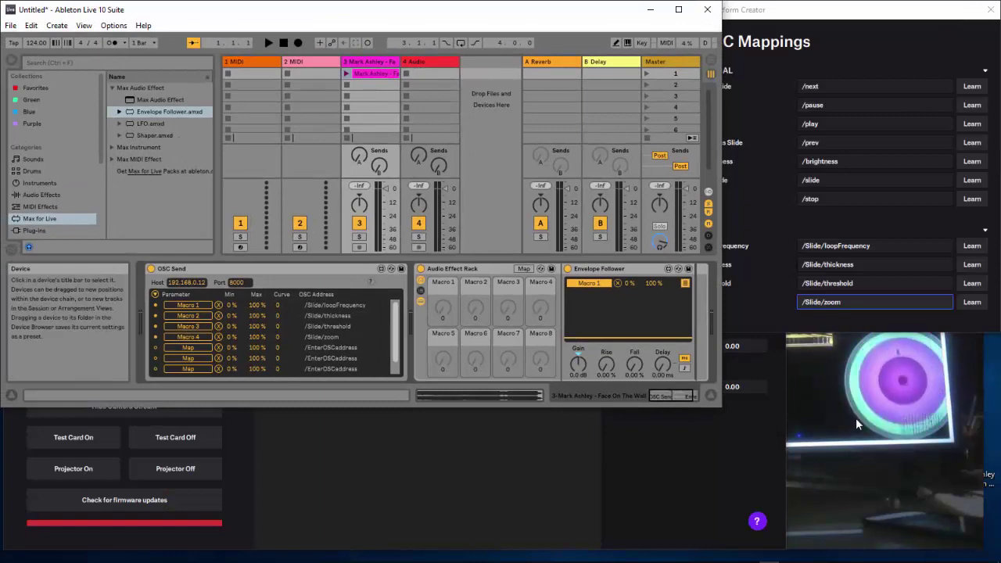
# - Switch to Lightform, stop the published project's playback and start it again
pyautogui.click(839, 375)
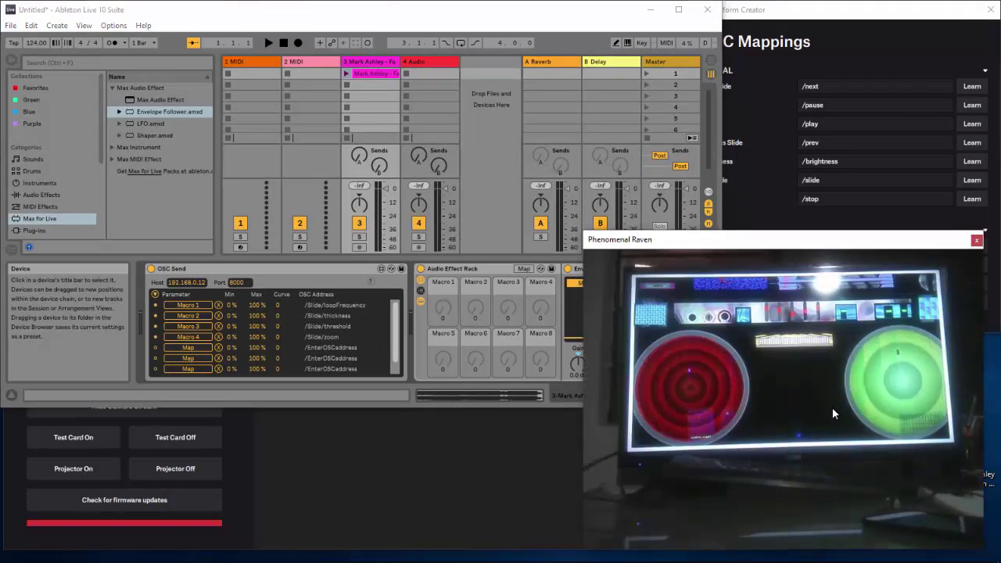
pyautogui.click(454, 463)
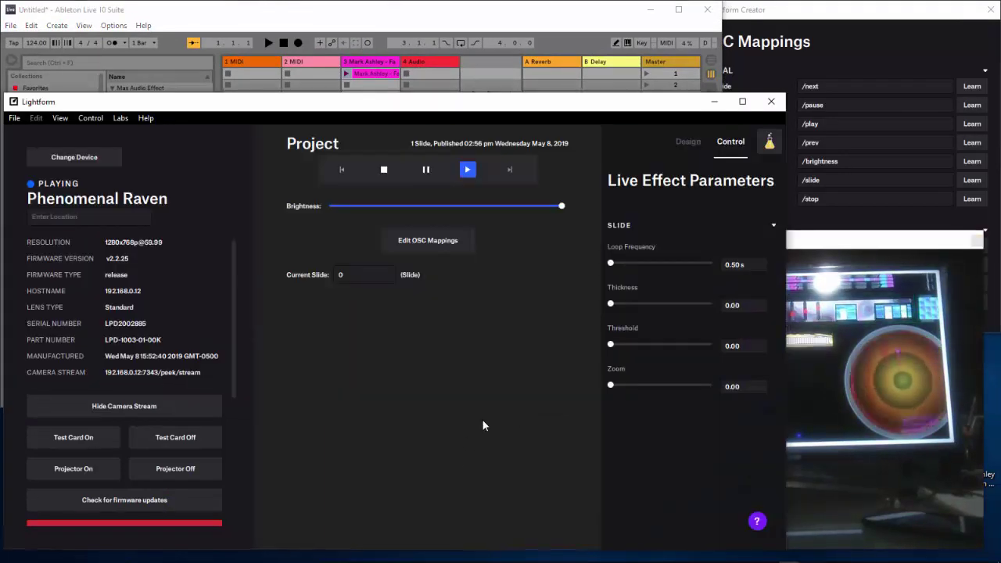
pyautogui.click(384, 170)
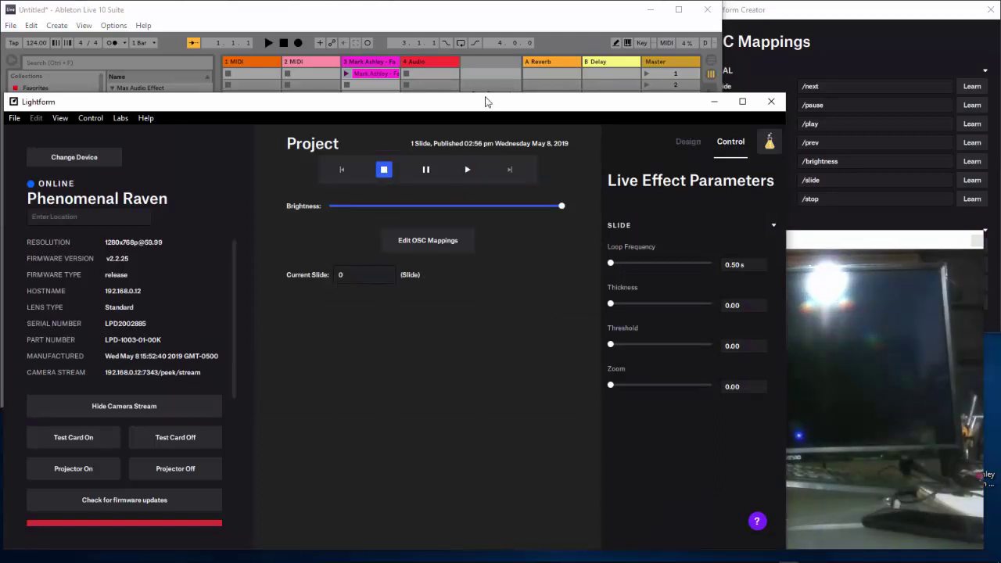
pyautogui.click(504, 16)
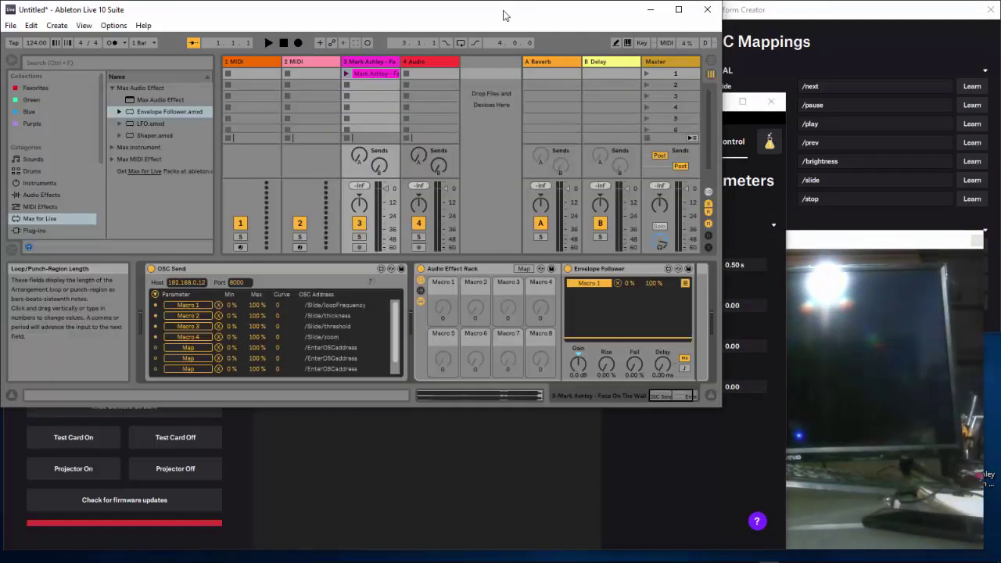
pyautogui.click(457, 446)
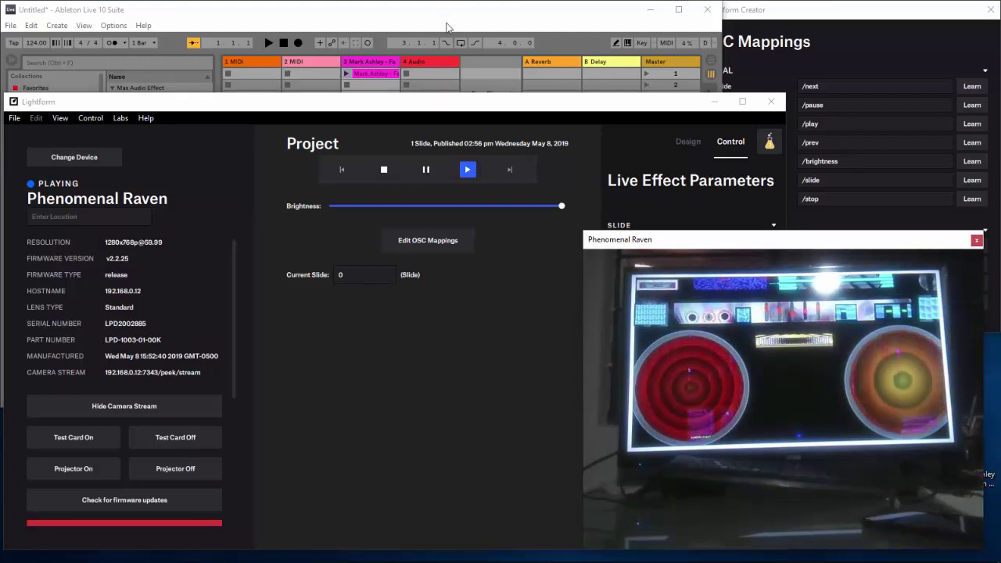
# - Launch the song clip on track 3 in Ableton Live and check the response in Lightform's Live Effect Parameters and camera stream
pyautogui.click(446, 23)
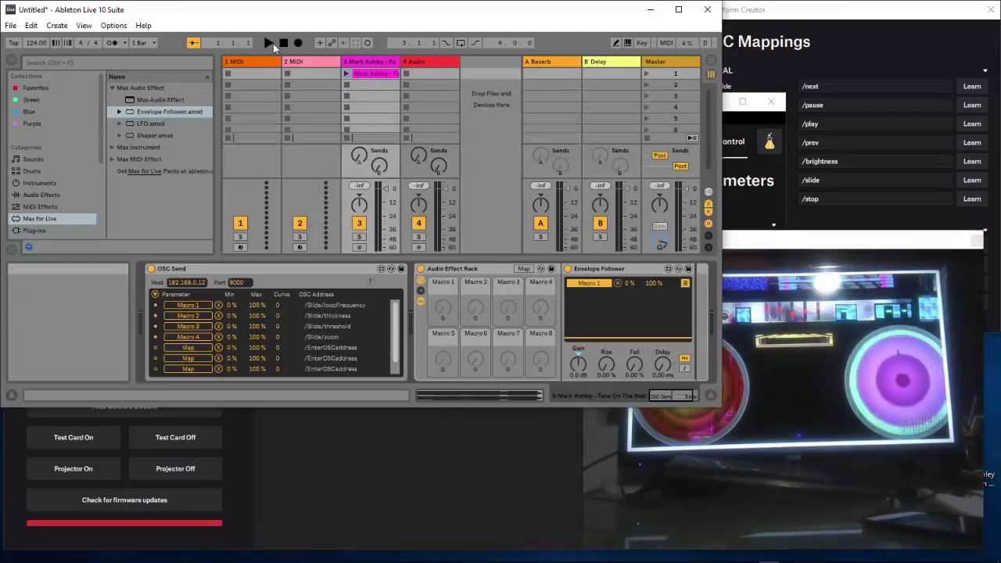
pyautogui.click(347, 73)
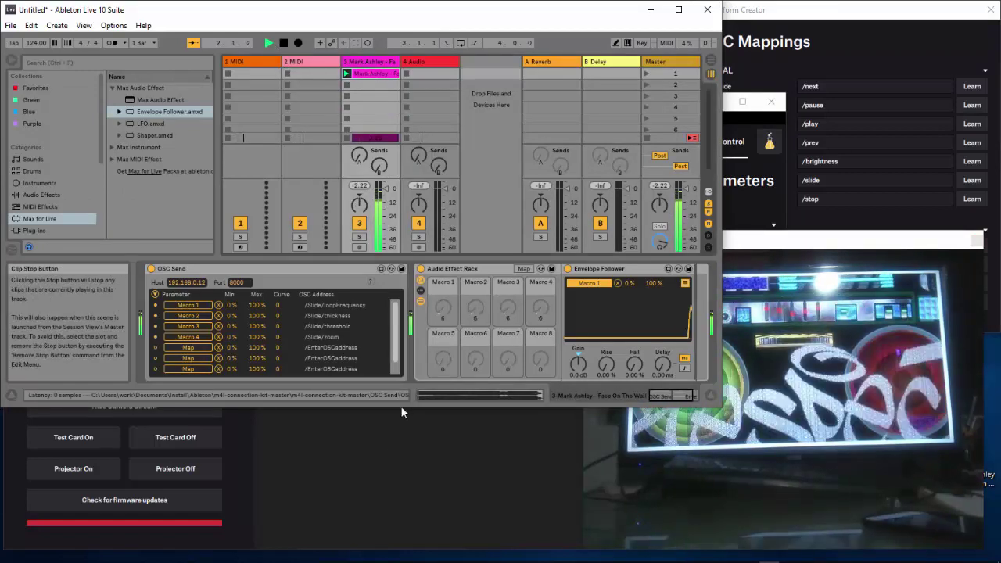
pyautogui.click(405, 452)
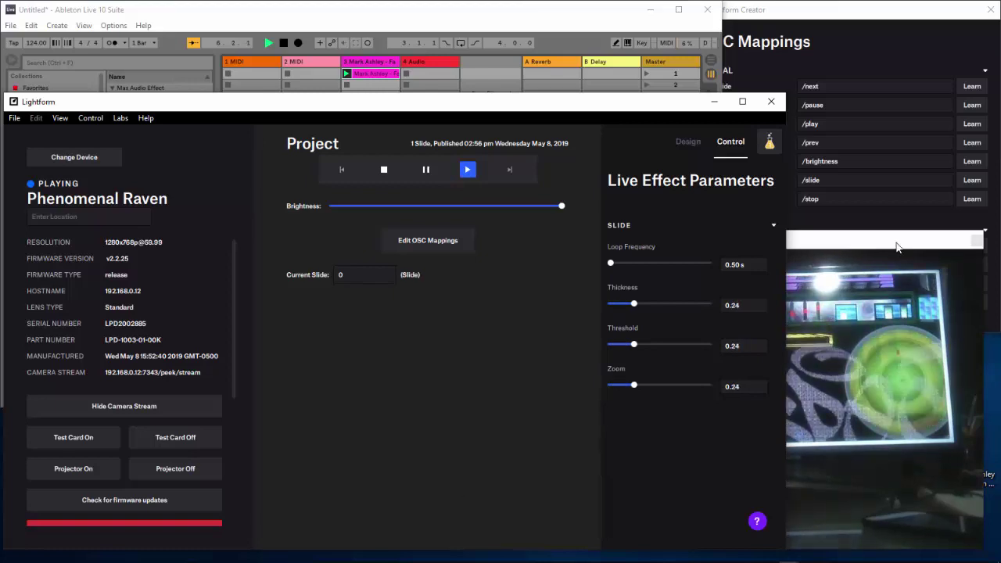
pyautogui.click(850, 469)
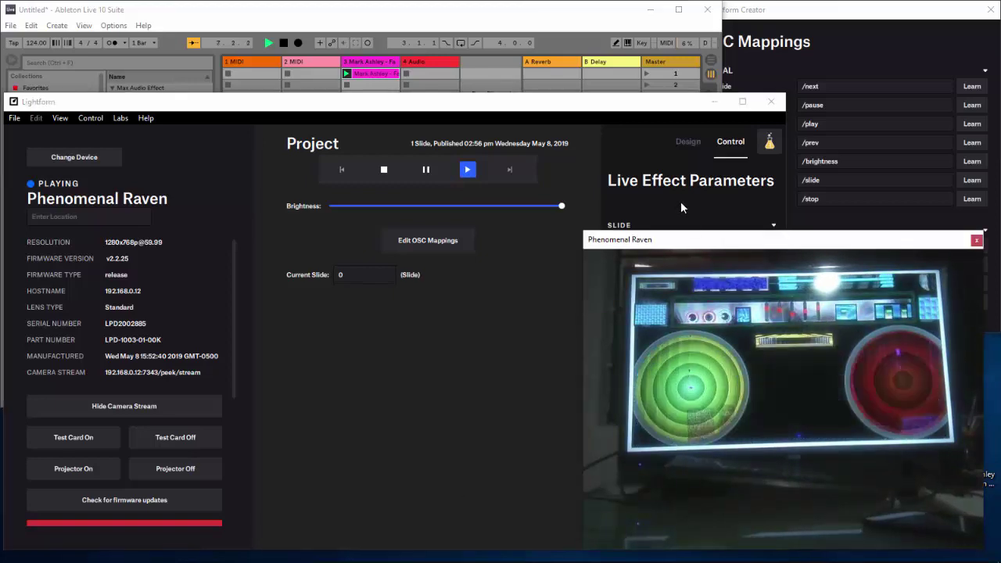
# - Switch back to Ableton Live and set the Envelope Follower's gain to -0.9 dB
pyautogui.click(558, 23)
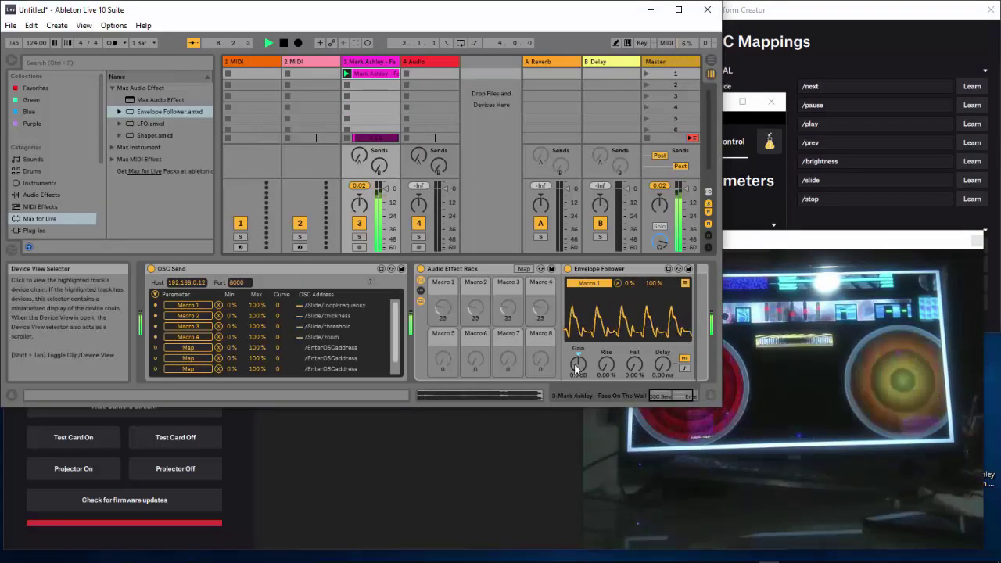
pyautogui.moveTo(580, 365)
pyautogui.mouseDown()
pyautogui.moveTo(579, 383)
pyautogui.moveTo(579, 340)
pyautogui.moveTo(579, 368)
pyautogui.mouseUp()
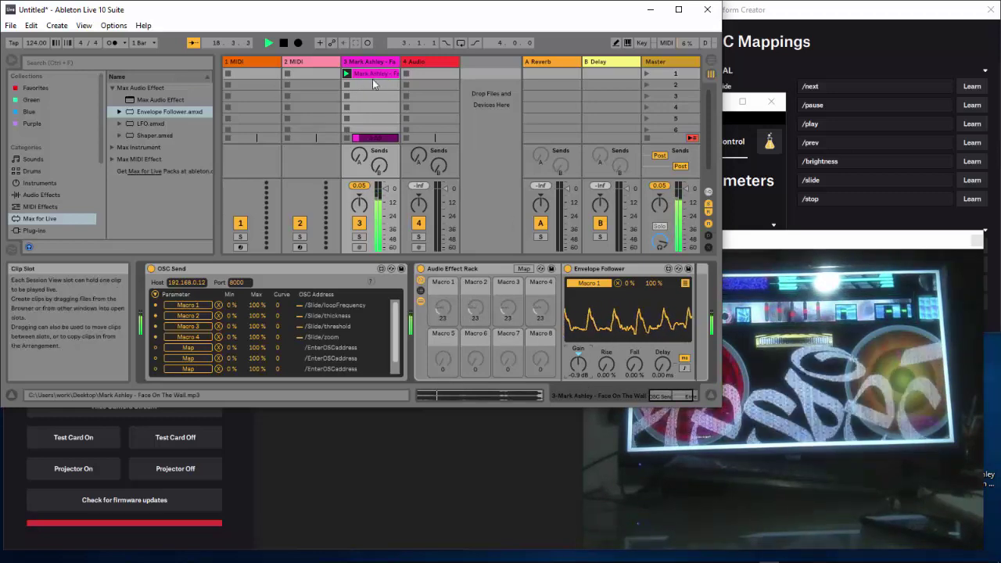
# - Examine the Audio From input options of track 3 with the Ableton Live window temporarily maximized
pyautogui.click(680, 10)
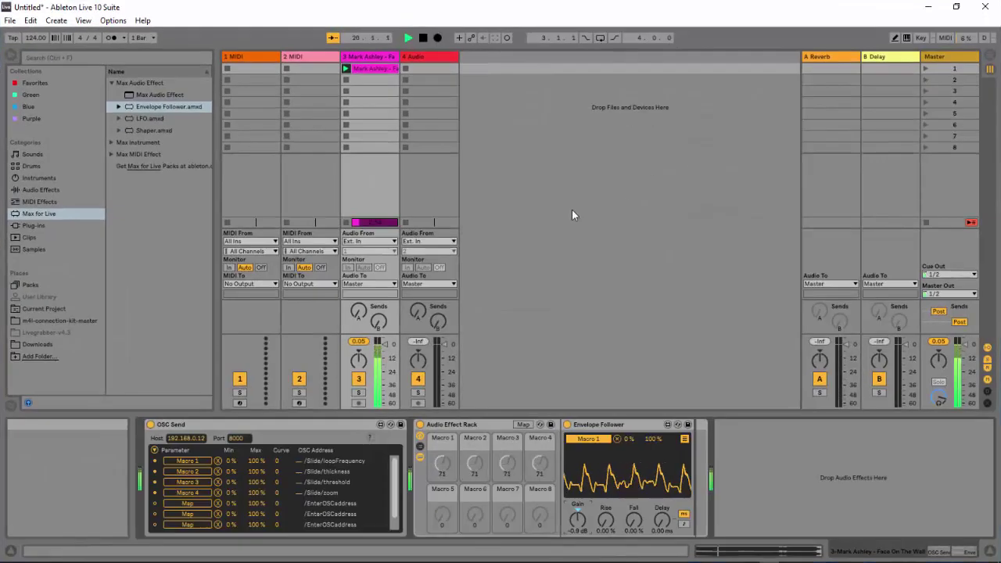
pyautogui.click(393, 241)
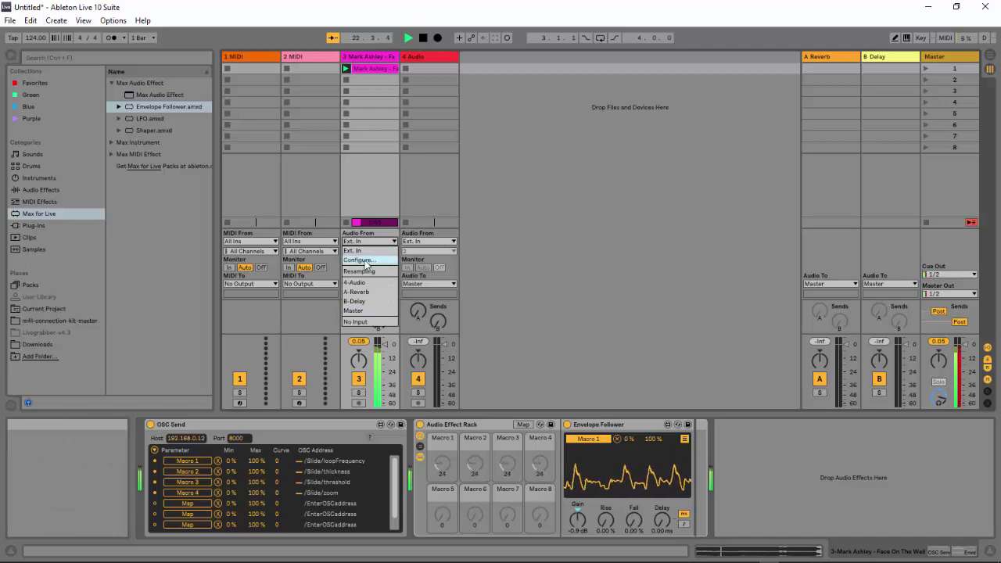
pyautogui.click(577, 249)
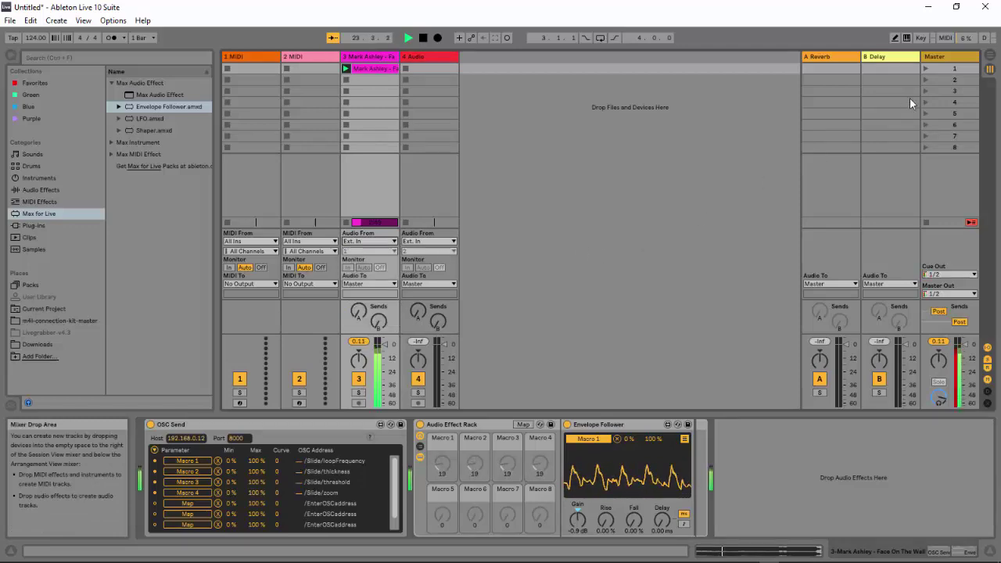
pyautogui.click(955, 6)
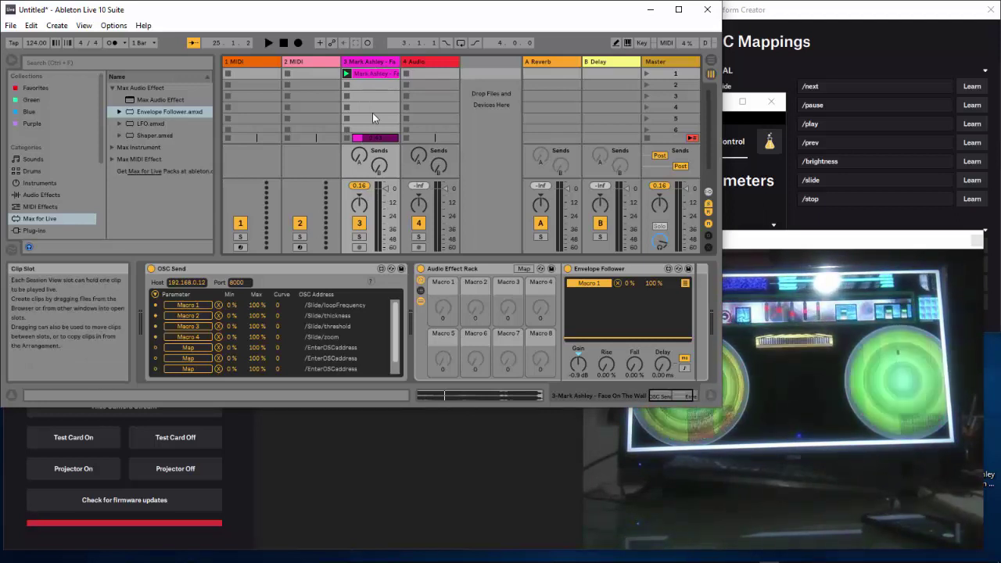
# - Check the Phenomenal Raven camera stream and lower the Envelope Follower's gain to -2.0 dB in Ableton Live
pyautogui.click(825, 264)
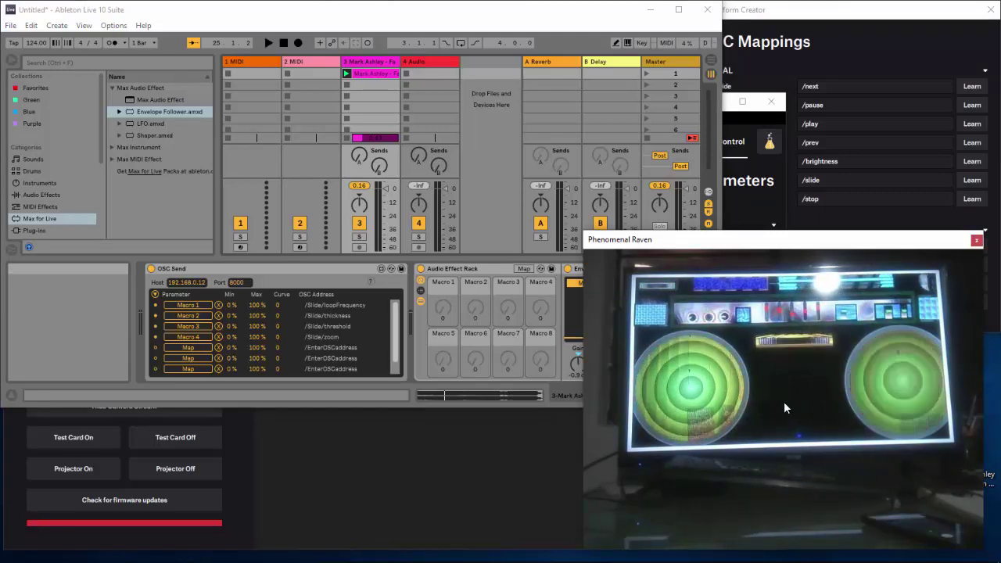
pyautogui.click(541, 22)
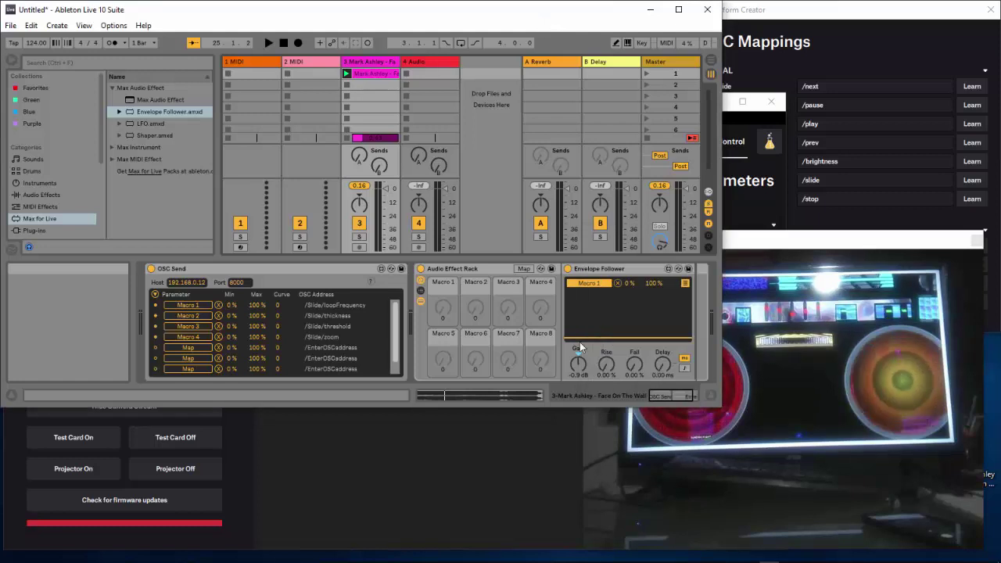
pyautogui.moveTo(579, 361); pyautogui.dragTo(591, 358)
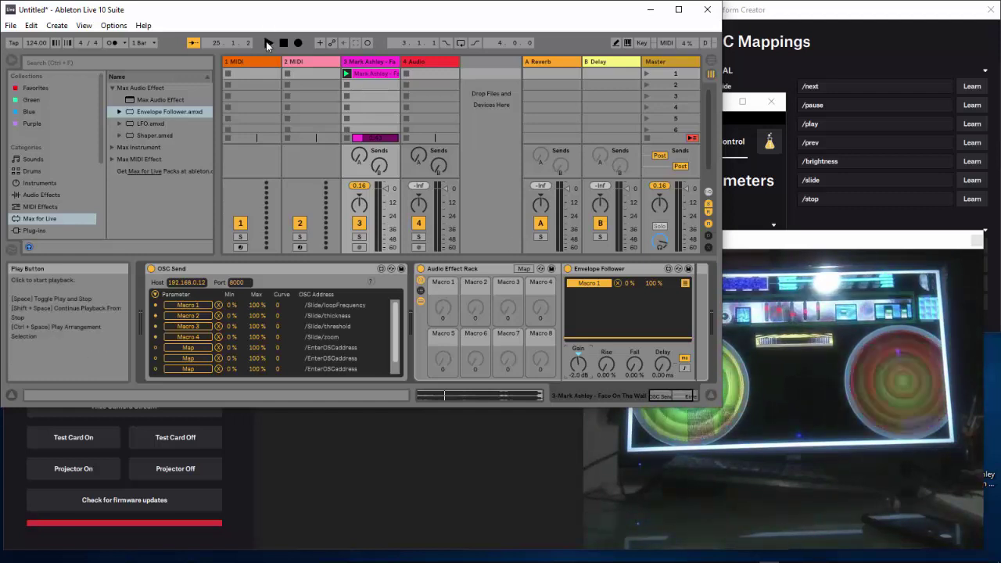
# - Play the song with Lightform's Live Effect Parameters uncovered beside Ableton Live, and set the Envelope Follower's gain to 0.3 dB
pyautogui.moveTo(781, 240); pyautogui.dragTo(903, 325)
pyautogui.moveTo(624, 16); pyautogui.dragTo(490, 79)
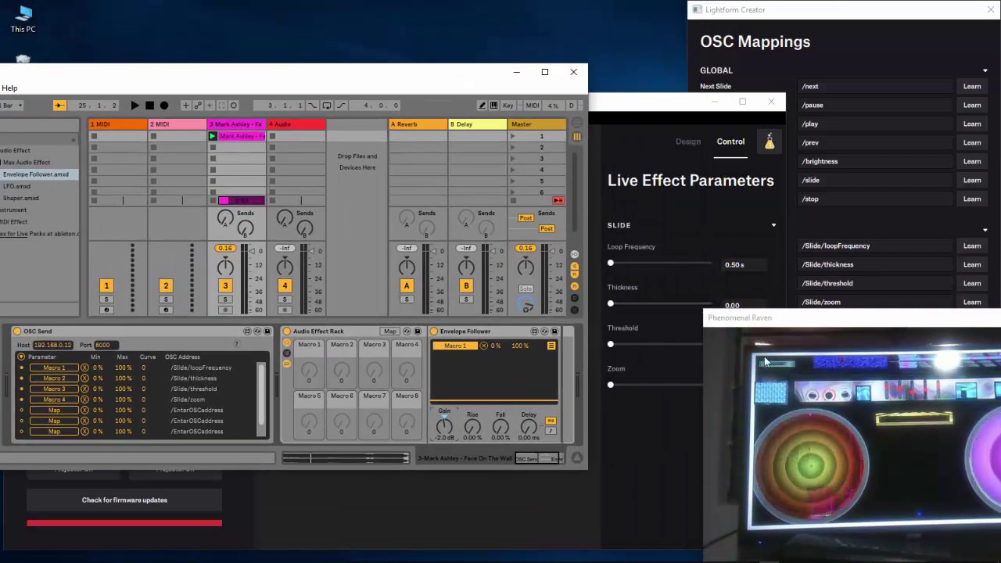
pyautogui.click(225, 285)
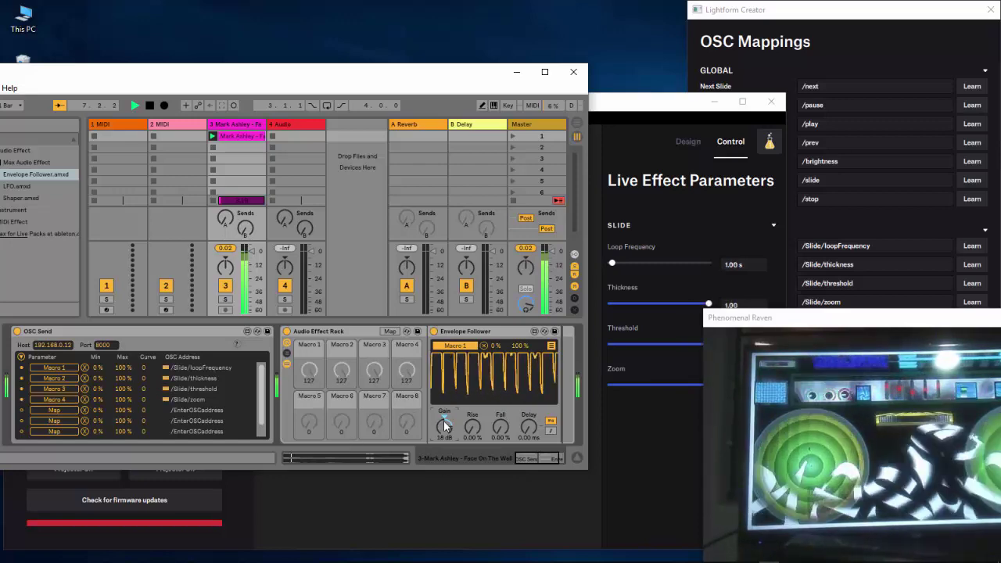
pyautogui.moveTo(444, 424)
pyautogui.mouseDown()
pyautogui.moveTo(441, 447)
pyautogui.moveTo(440, 438)
pyautogui.mouseUp()
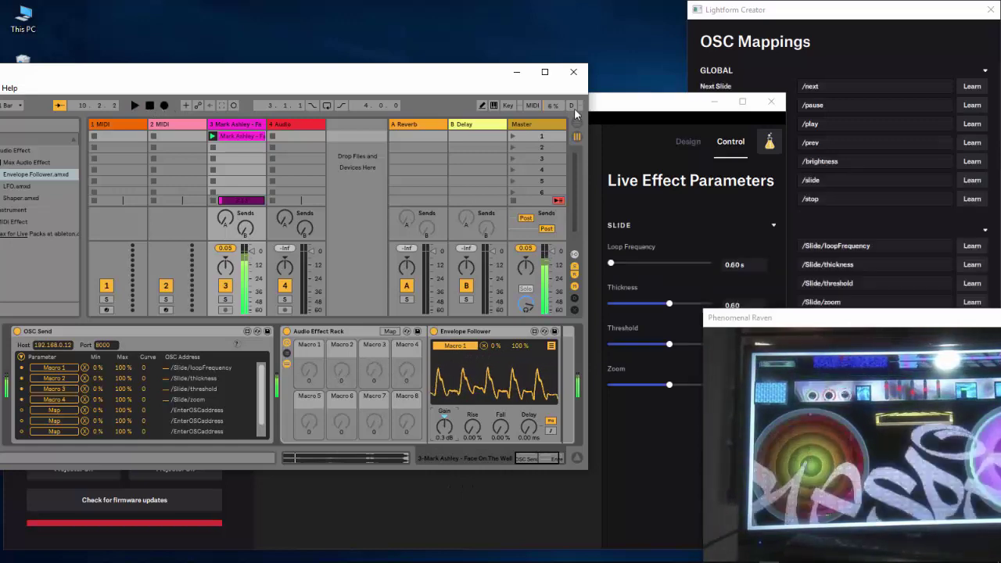
# - Bring Lightform into full view, switch it to Design mode and select the Volumen layer
pyautogui.click(615, 100)
pyautogui.moveTo(615, 100); pyautogui.dragTo(726, 11)
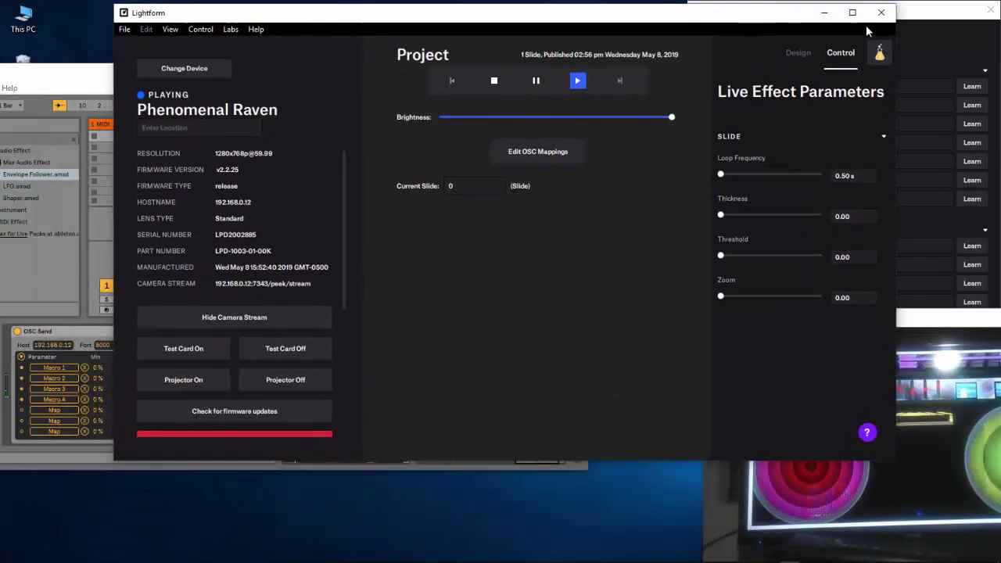
pyautogui.click(798, 53)
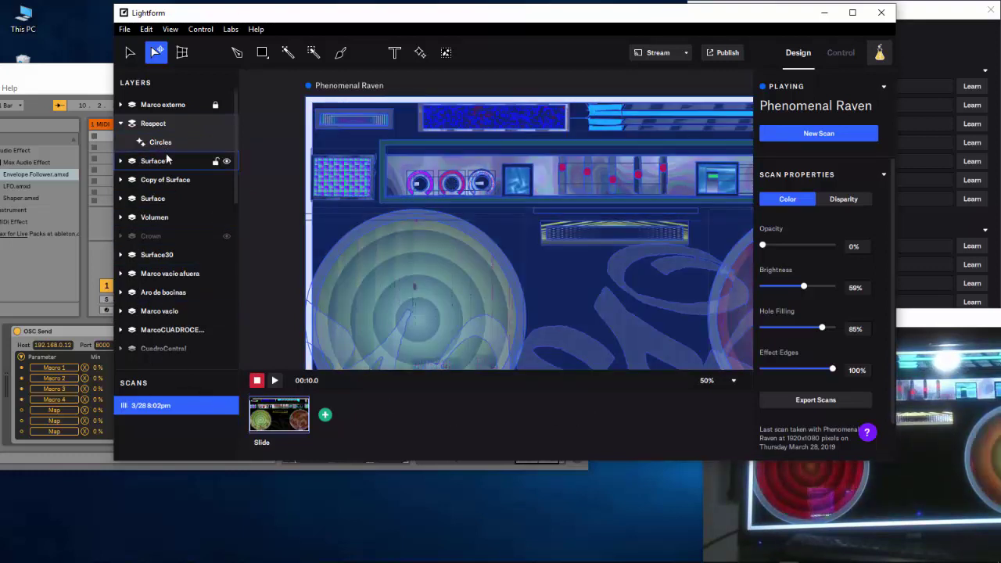
pyautogui.click(150, 218)
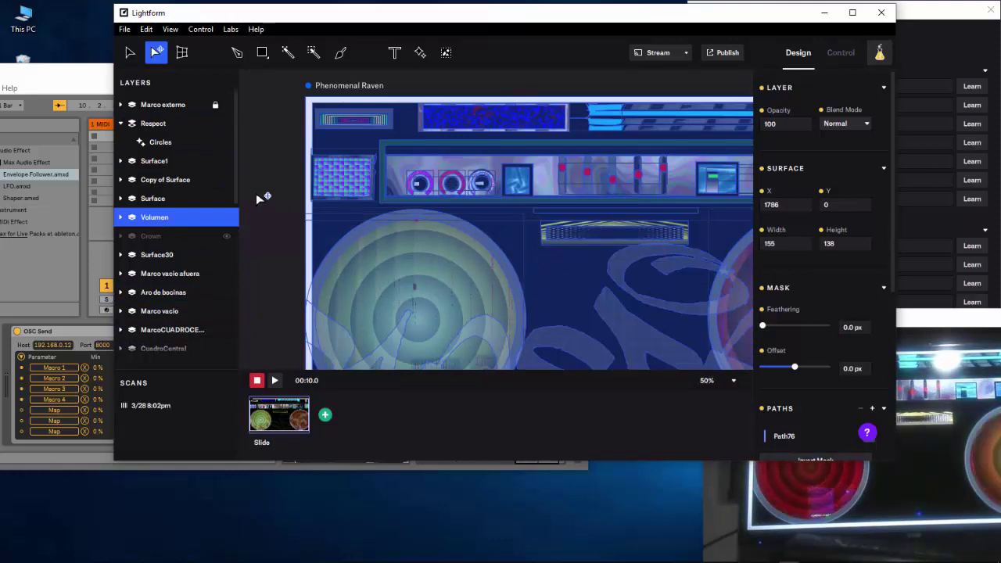
# - Play the song in Ableton Live and place the Phenomenal Raven camera stream over the Ableton and Lightform windows
pyautogui.click(88, 86)
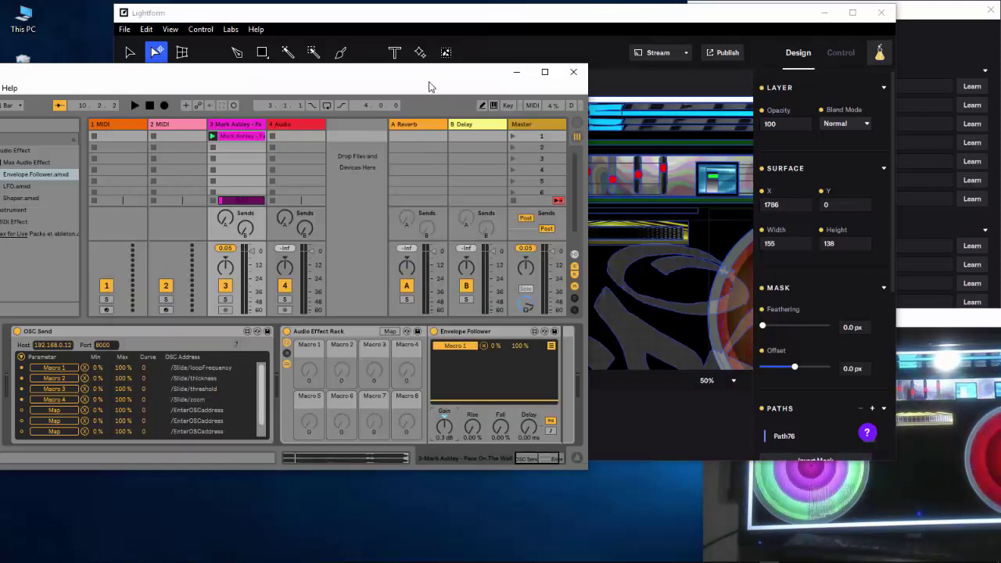
pyautogui.moveTo(428, 81); pyautogui.dragTo(643, 131)
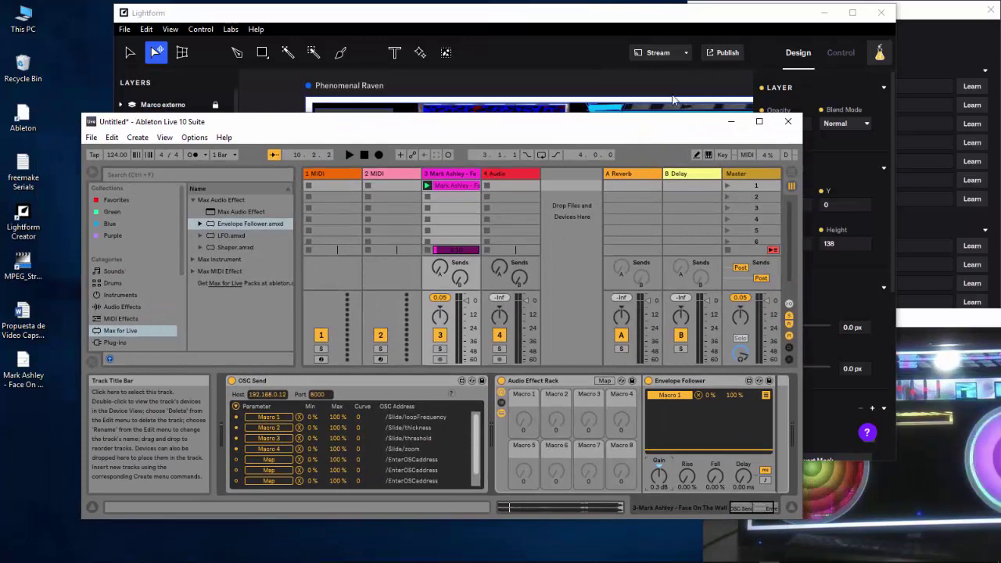
pyautogui.click(649, 27)
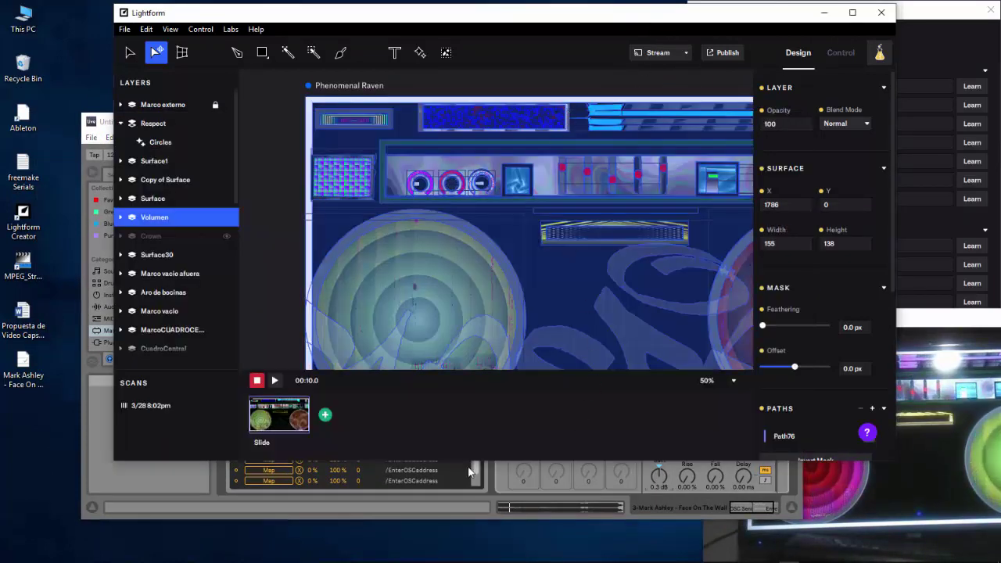
pyautogui.click(153, 483)
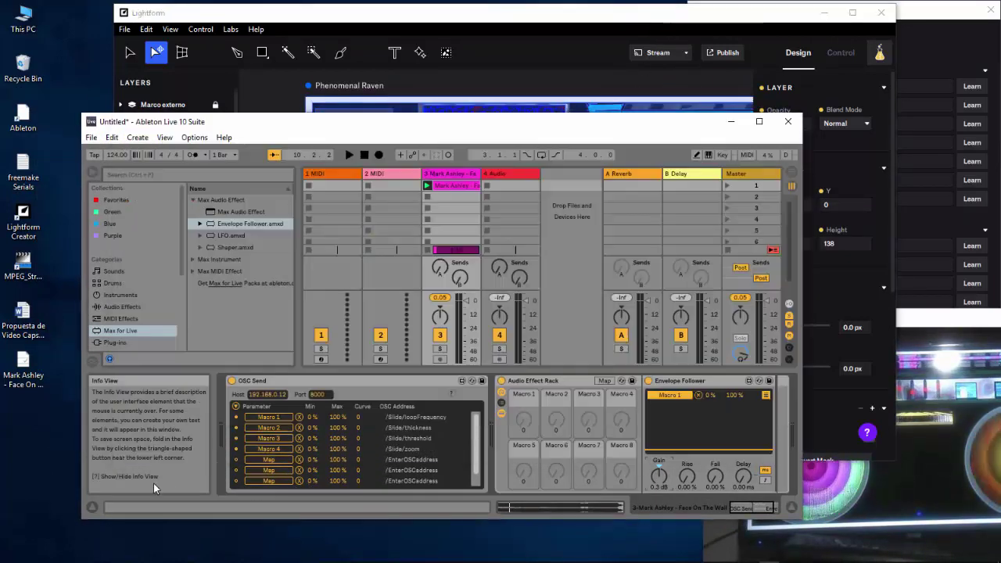
pyautogui.click(349, 154)
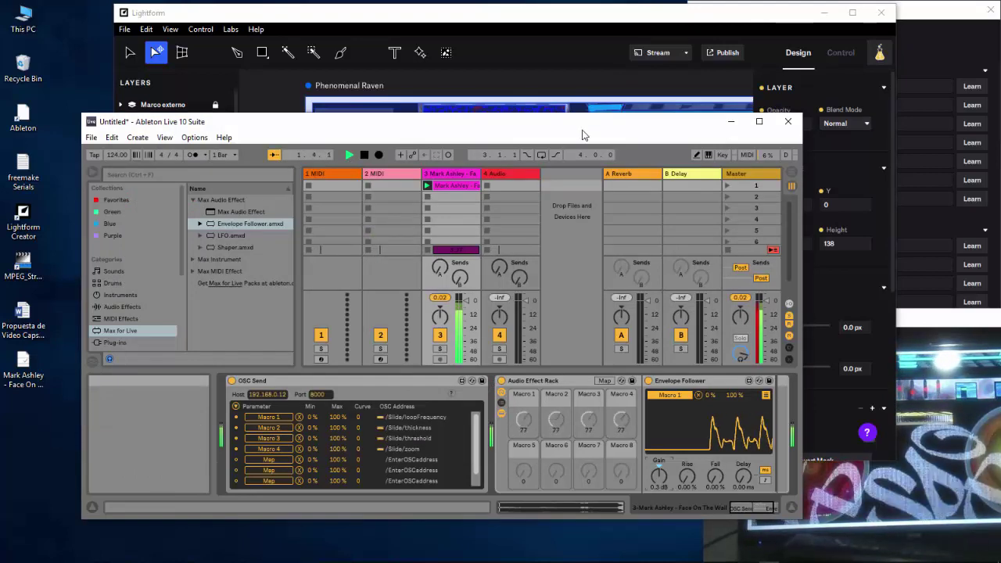
pyautogui.moveTo(582, 134); pyautogui.dragTo(444, 101)
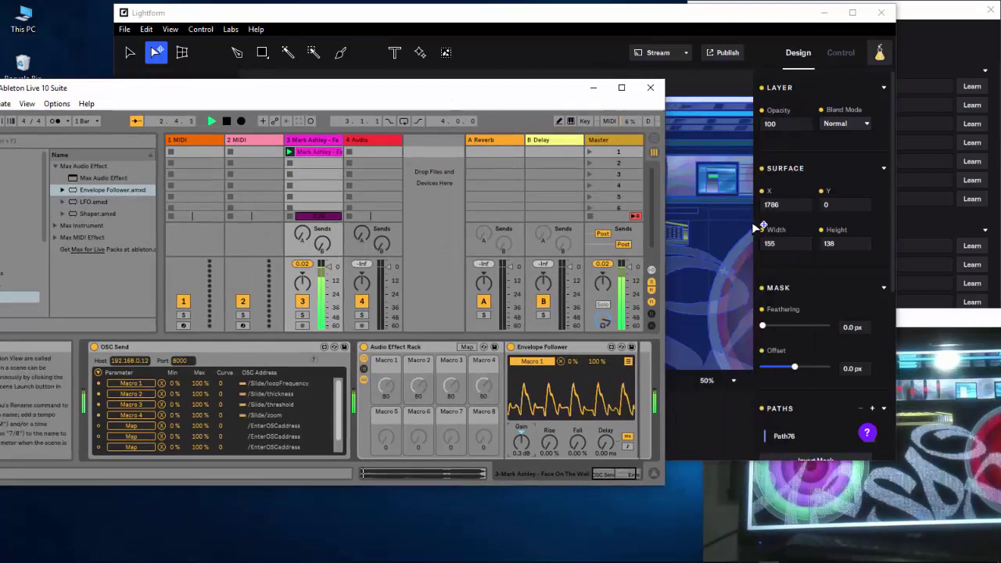
pyautogui.moveTo(918, 318); pyautogui.dragTo(659, 139)
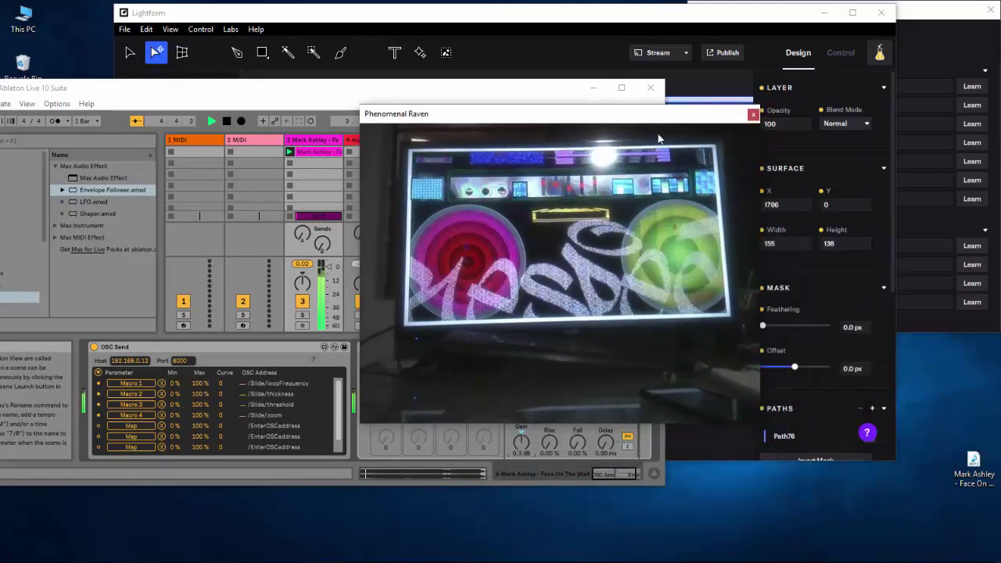